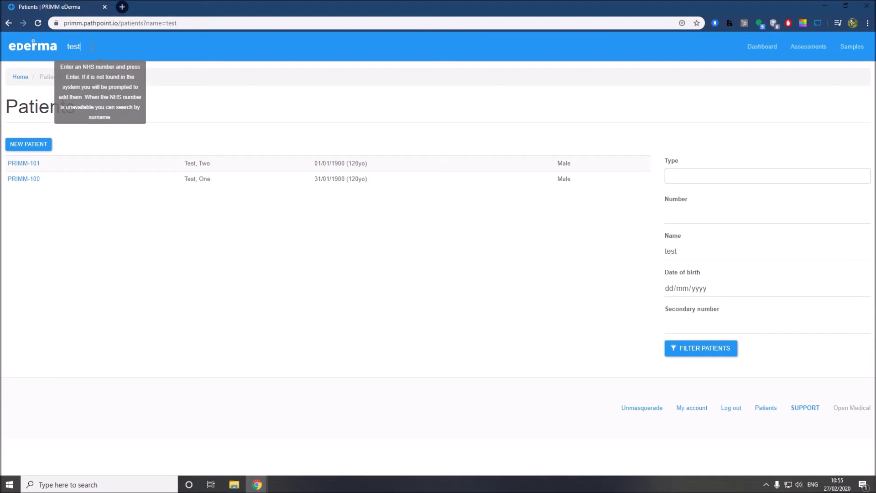
Search patients for 'test' and open the second test patient's record, PRIMM-100
{"action": "key", "text": "Return"}
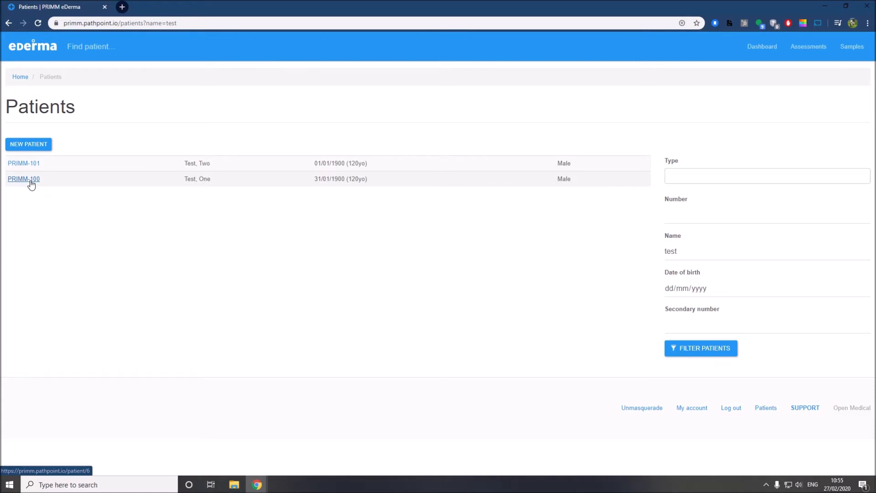
{"action": "left_click", "coordinate": [23, 179]}
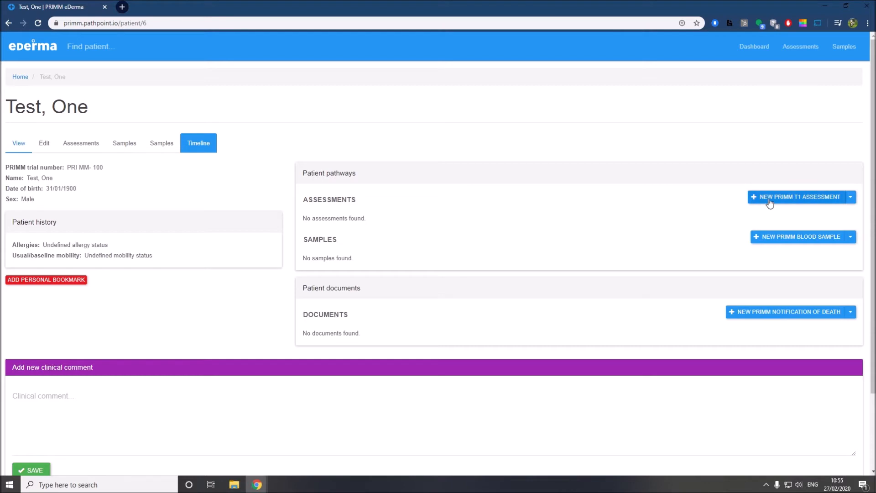
Review the other assessment types, then start a new PRIMM T1 assessment
{"action": "left_click", "coordinate": [851, 198]}
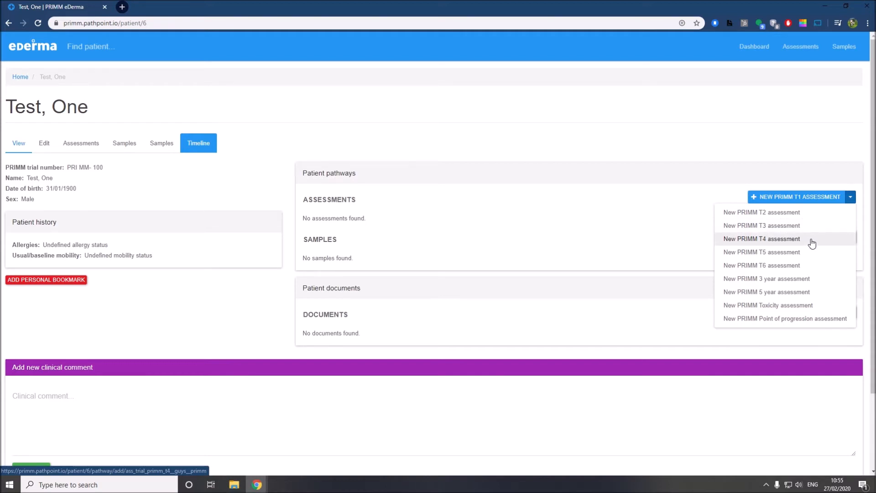
{"action": "left_click", "coordinate": [799, 176]}
{"action": "left_click", "coordinate": [812, 188]}
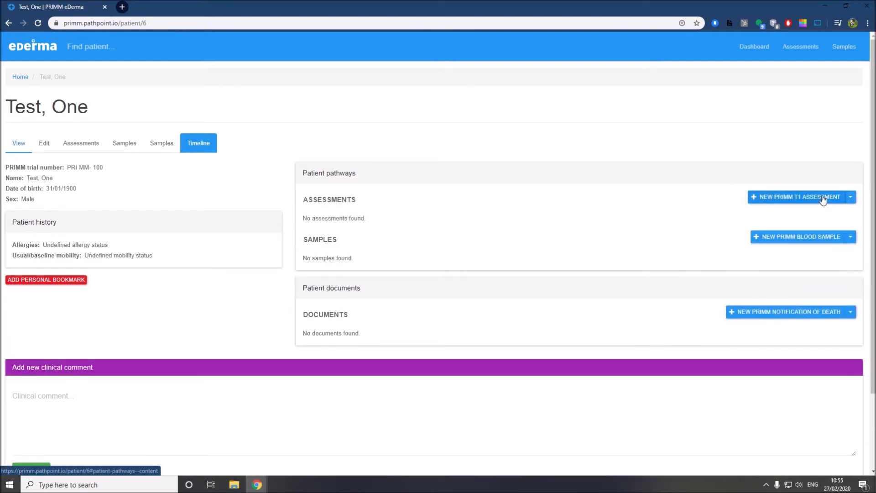
{"action": "left_click", "coordinate": [793, 204]}
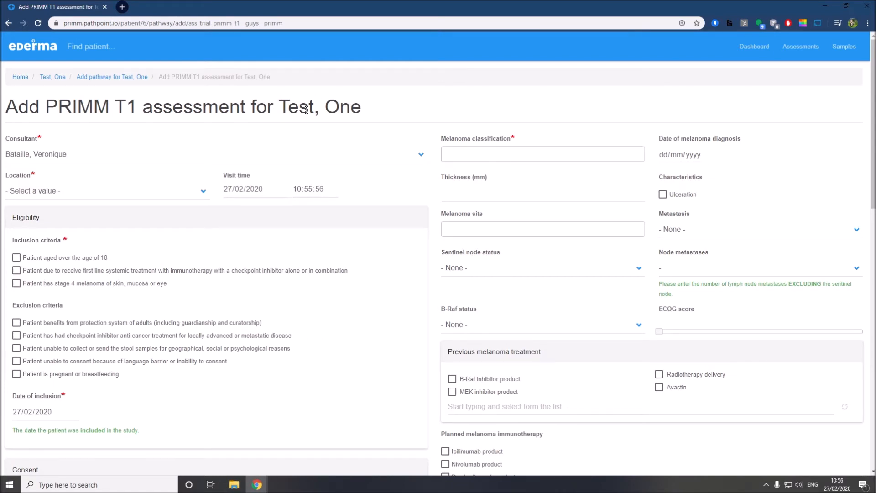
Choose the assessment's consultant and set the location to Mount Vernon Hospital
{"action": "left_click", "coordinate": [103, 151]}
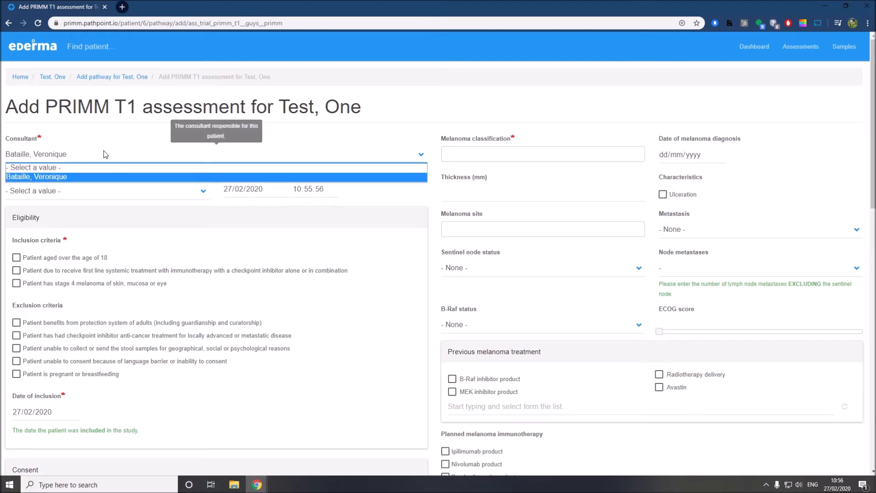
{"action": "left_click", "coordinate": [81, 177]}
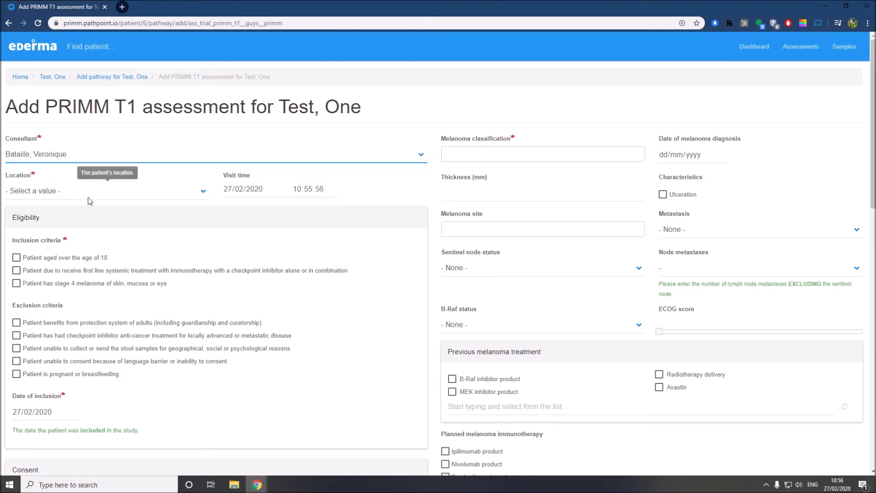
{"action": "left_click", "coordinate": [88, 197]}
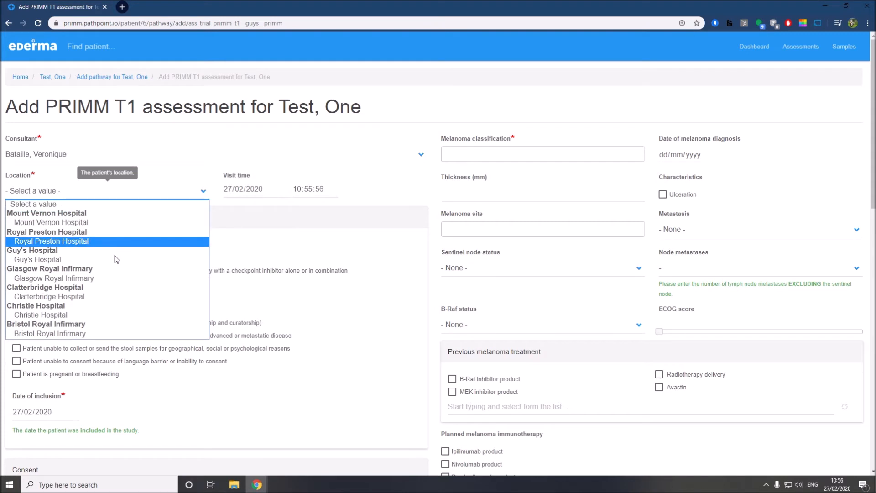
{"action": "left_click", "coordinate": [92, 223]}
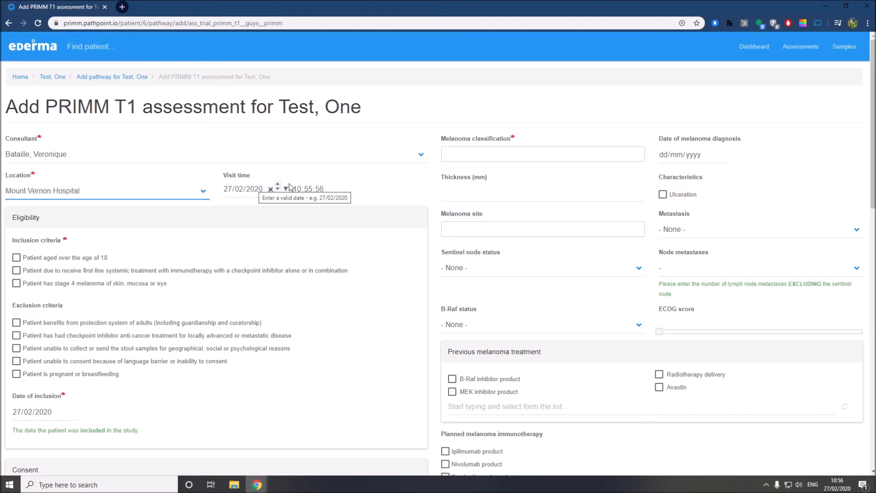
Tick the inclusion criteria: aged over 18, first-line immunotherapy and stage 4 melanoma
{"action": "scroll", "coordinate": [73, 241], "scroll_direction": "down", "scroll_amount": 1}
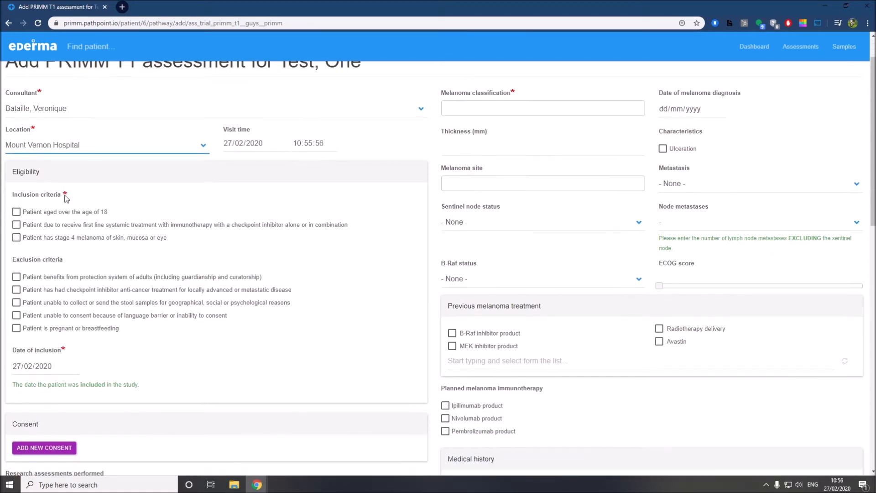
{"action": "left_click", "coordinate": [32, 213]}
{"action": "left_click", "coordinate": [31, 226]}
{"action": "left_click", "coordinate": [37, 238]}
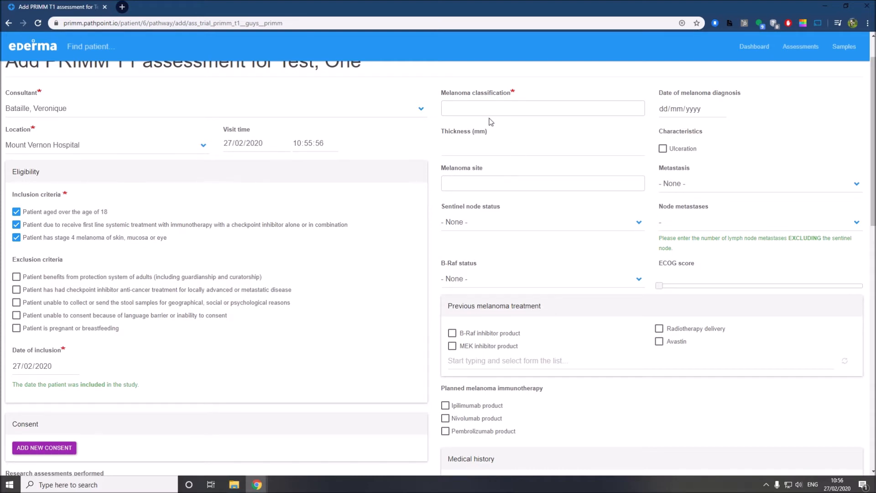
{"action": "scroll", "coordinate": [489, 123], "scroll_direction": "up", "scroll_amount": 1}
Record a cutaneous melanoma diagnosed 04/02/2020, 12 mm thick and ulcerated
{"action": "left_click", "coordinate": [482, 157]}
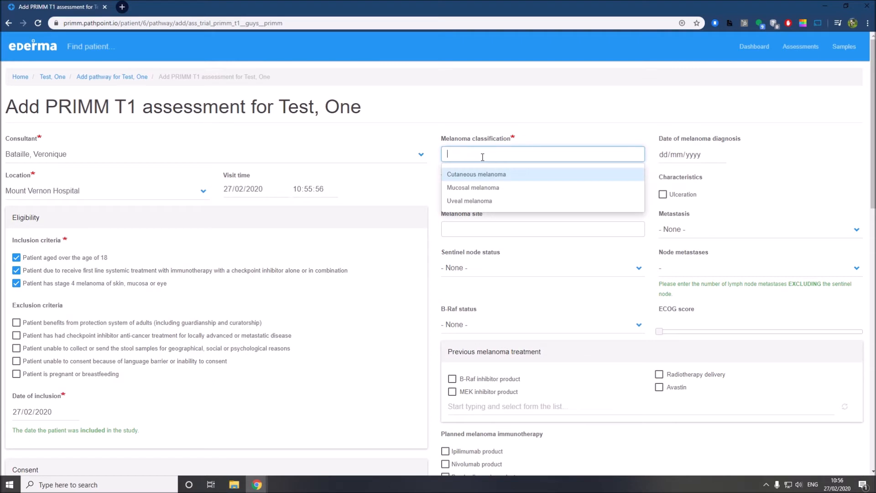
{"action": "left_click", "coordinate": [500, 176]}
{"action": "left_click", "coordinate": [721, 154]}
{"action": "left_click", "coordinate": [690, 208]}
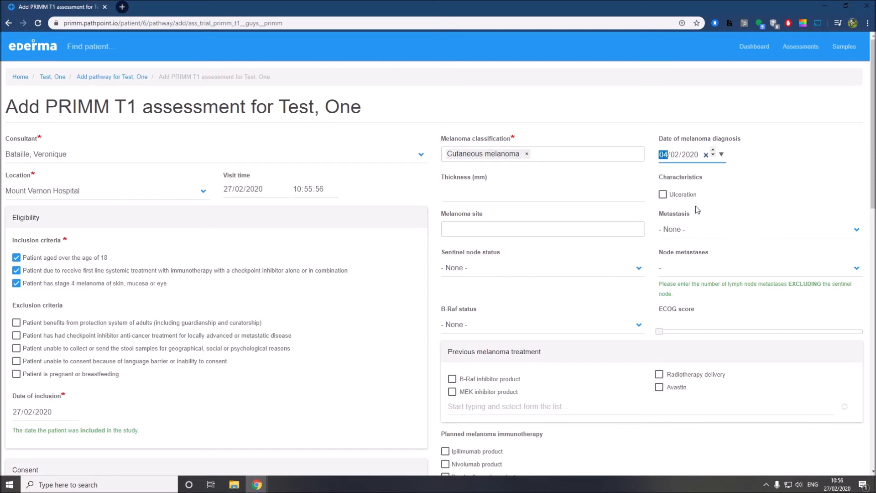
{"action": "left_click", "coordinate": [477, 198]}
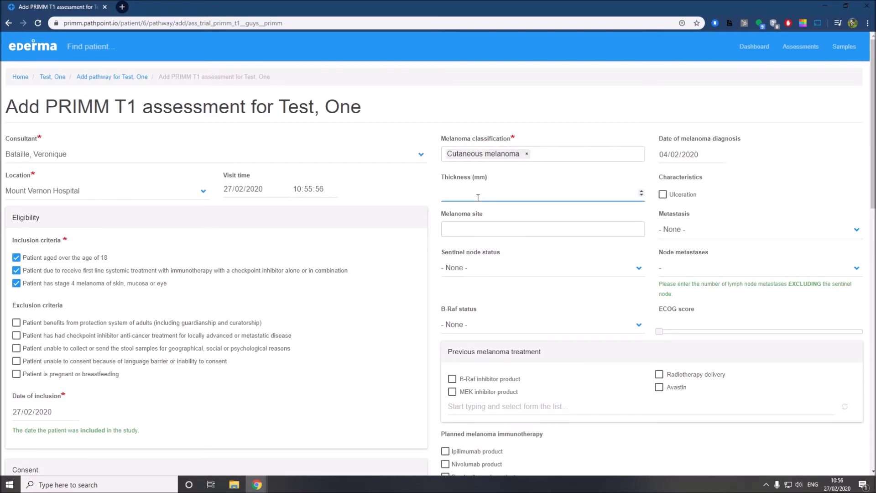
{"action": "type", "text": "12"}
{"action": "left_click", "coordinate": [677, 199]}
Set the site to skin of border of hand, metastasis pM1a, sentinel node none, 1 node metastasis
{"action": "left_click", "coordinate": [508, 223]}
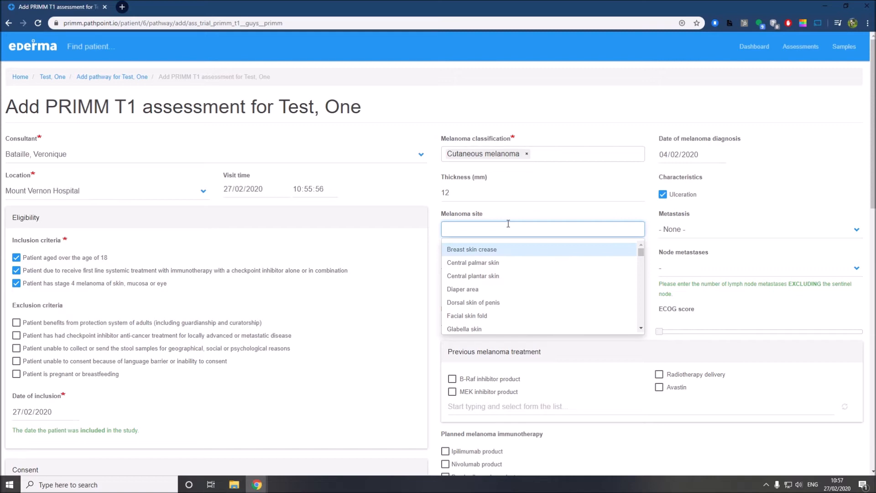
{"action": "type", "text": "hand"}
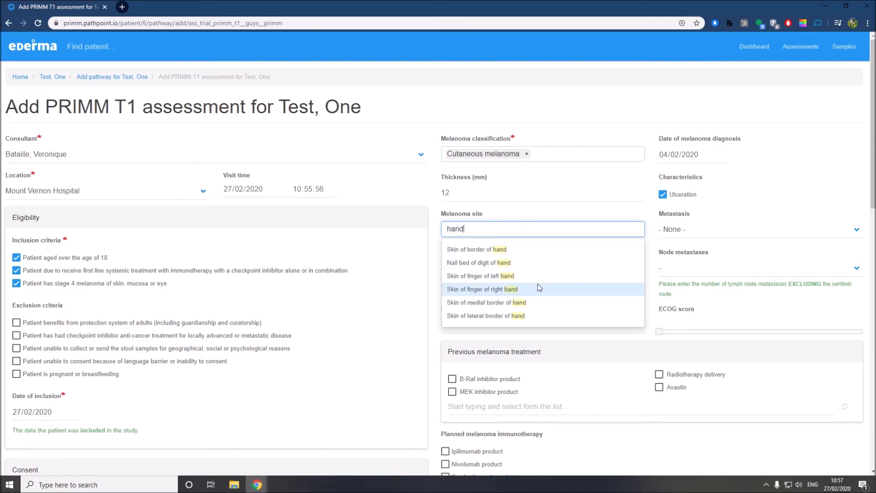
{"action": "scroll", "coordinate": [533, 263], "scroll_direction": "down", "scroll_amount": 1}
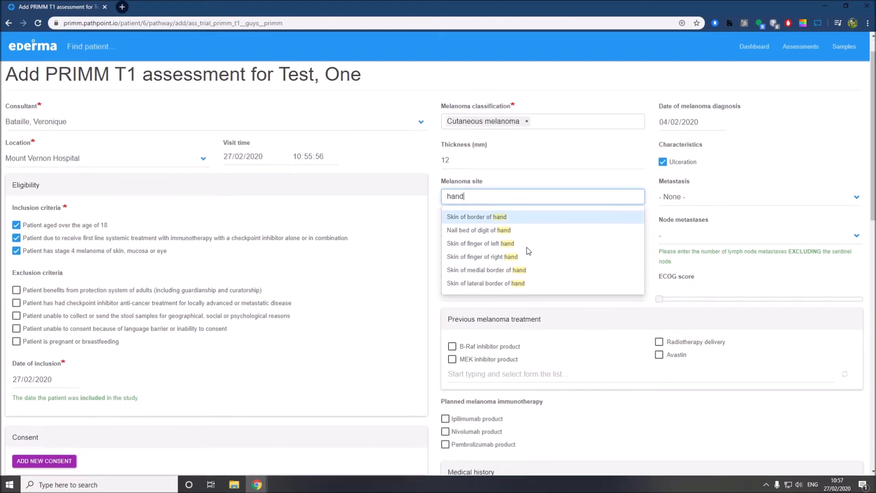
{"action": "scroll", "coordinate": [525, 251], "scroll_direction": "up", "scroll_amount": 1}
{"action": "left_click", "coordinate": [525, 249]}
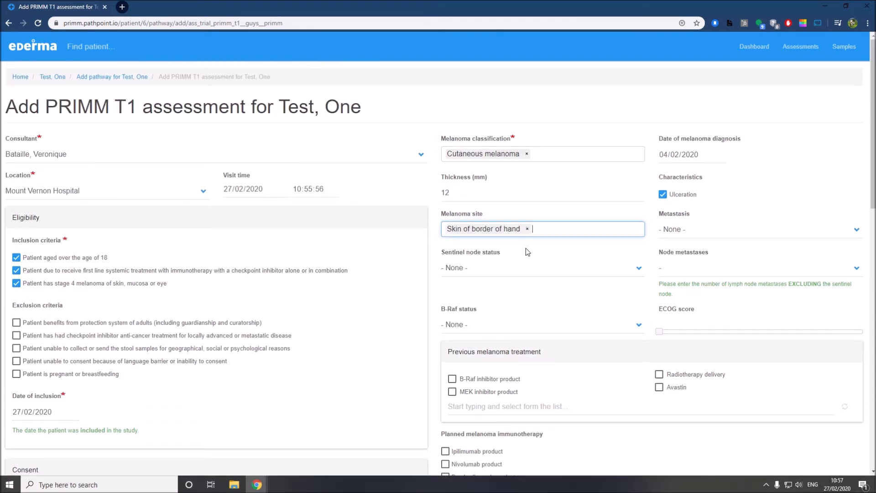
{"action": "left_click", "coordinate": [686, 229]}
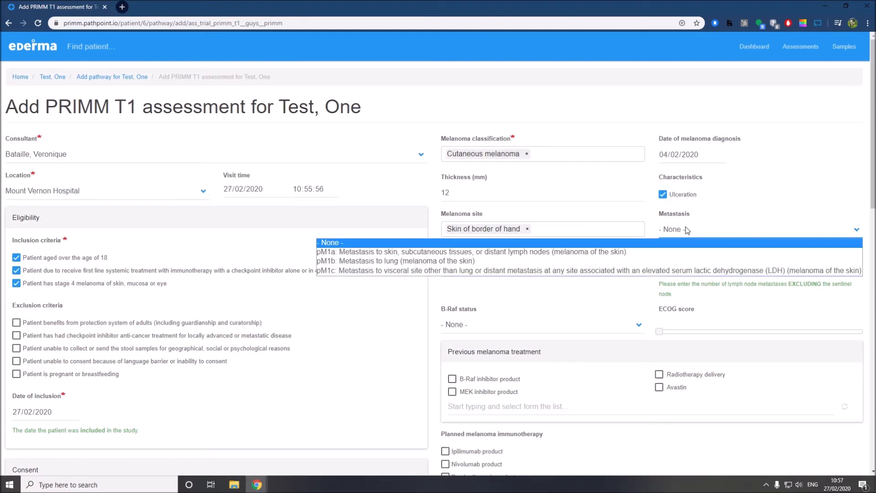
{"action": "left_click", "coordinate": [477, 253]}
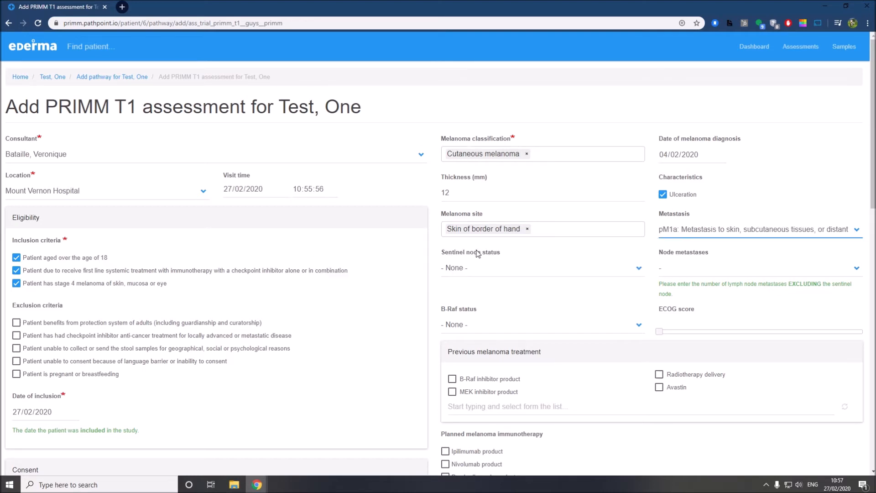
{"action": "left_click", "coordinate": [501, 272]}
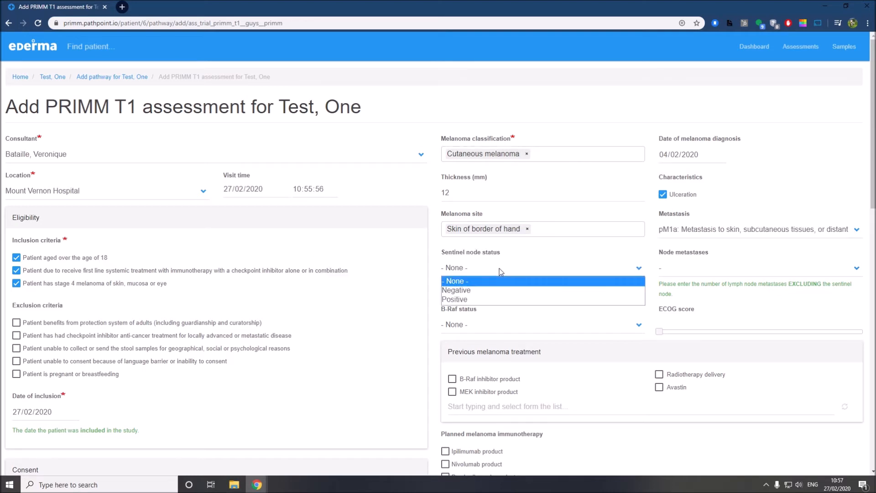
{"action": "left_click", "coordinate": [482, 283]}
{"action": "left_click", "coordinate": [685, 271]}
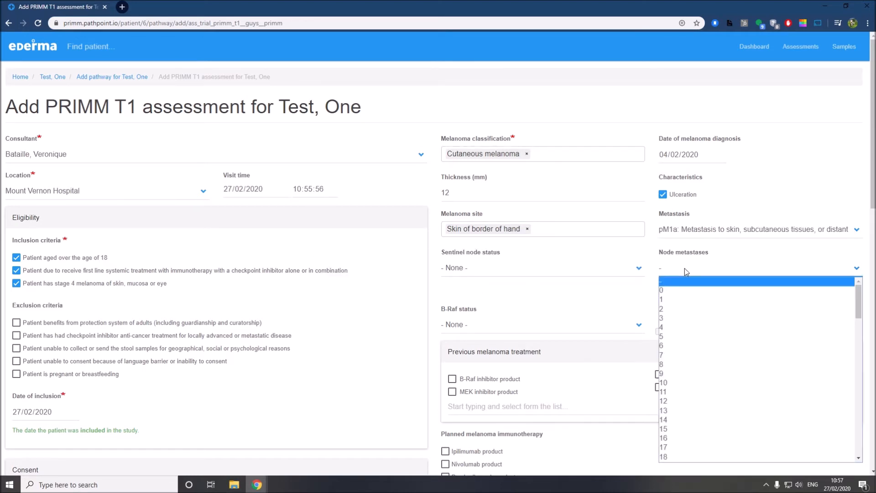
{"action": "left_click", "coordinate": [683, 299]}
{"action": "scroll", "coordinate": [502, 297], "scroll_direction": "down", "scroll_amount": 1}
{"action": "scroll", "coordinate": [697, 275], "scroll_direction": "down", "scroll_amount": 1}
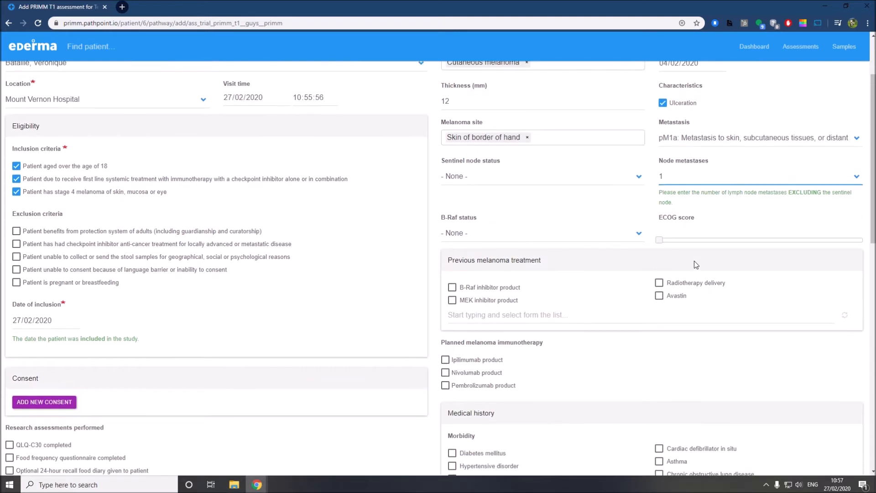
Set the patient's ECOG score to 2 on the slider
{"action": "left_click_drag", "start_coordinate": [658, 241], "coordinate": [822, 240]}
{"action": "left_click_drag", "start_coordinate": [761, 247], "coordinate": [742, 249]}
{"action": "scroll", "coordinate": [556, 214], "scroll_direction": "down", "scroll_amount": 2}
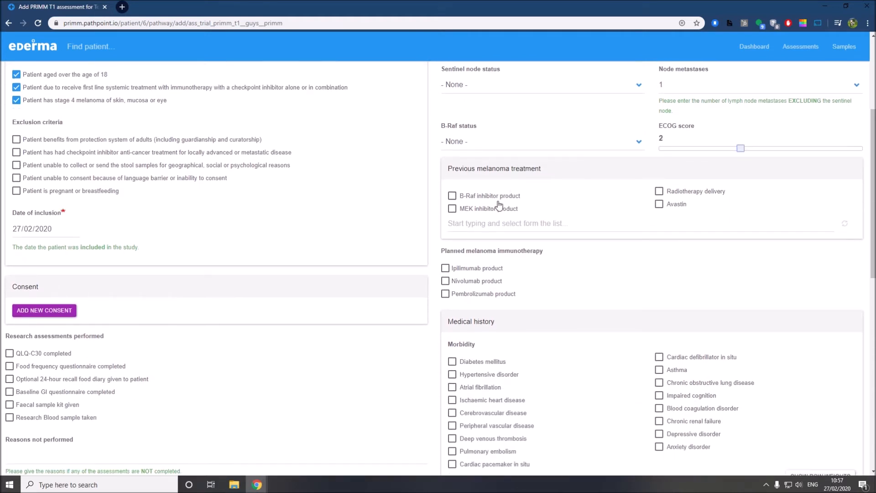
Tick and then untick Ipilimumab, Nivolumab and Pembrolizumab, leaving no planned immunotherapy
{"action": "left_click", "coordinate": [468, 221]}
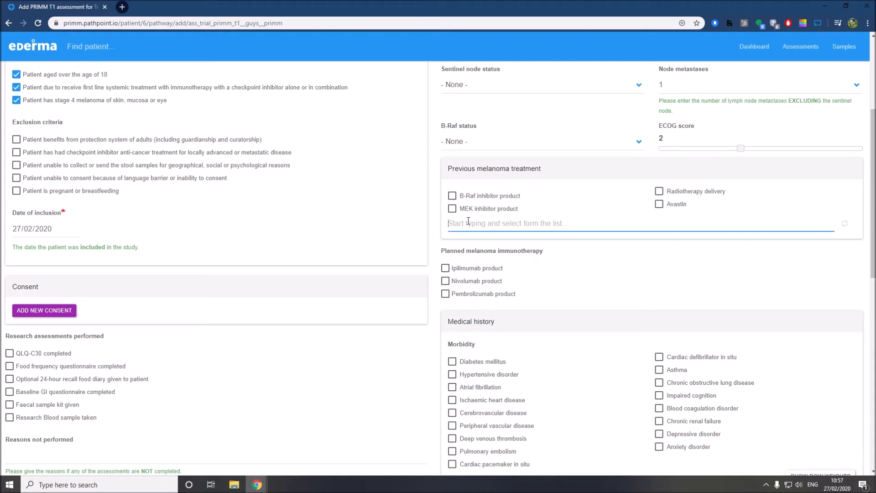
{"action": "scroll", "coordinate": [468, 221], "scroll_direction": "down", "scroll_amount": 1}
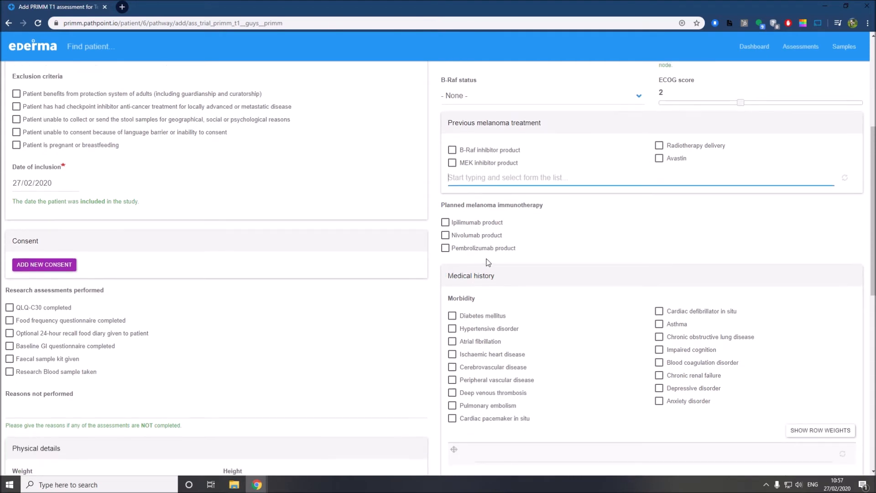
{"action": "scroll", "coordinate": [470, 234], "scroll_direction": "down", "scroll_amount": 1}
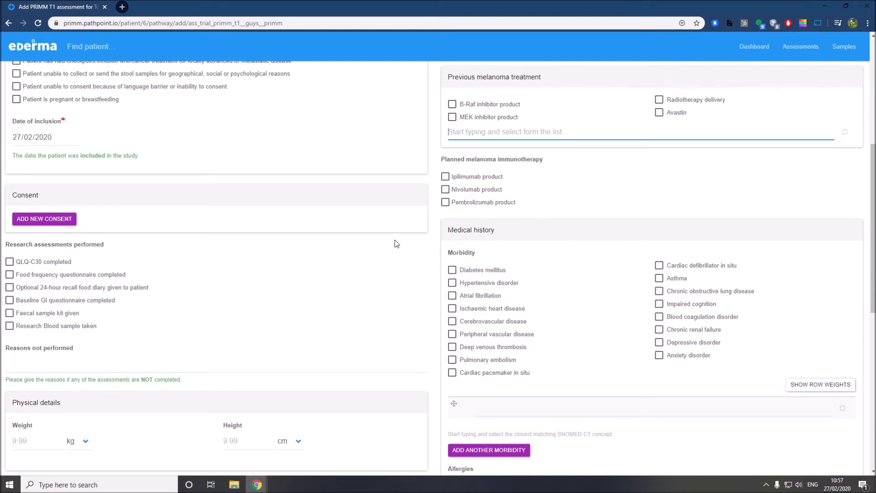
{"action": "left_click", "coordinate": [485, 177]}
{"action": "left_click", "coordinate": [485, 190]}
{"action": "left_click", "coordinate": [486, 202]}
{"action": "left_click", "coordinate": [487, 203]}
{"action": "left_click", "coordinate": [486, 190]}
{"action": "left_click", "coordinate": [485, 177]}
{"action": "scroll", "coordinate": [489, 194], "scroll_direction": "down", "scroll_amount": 1}
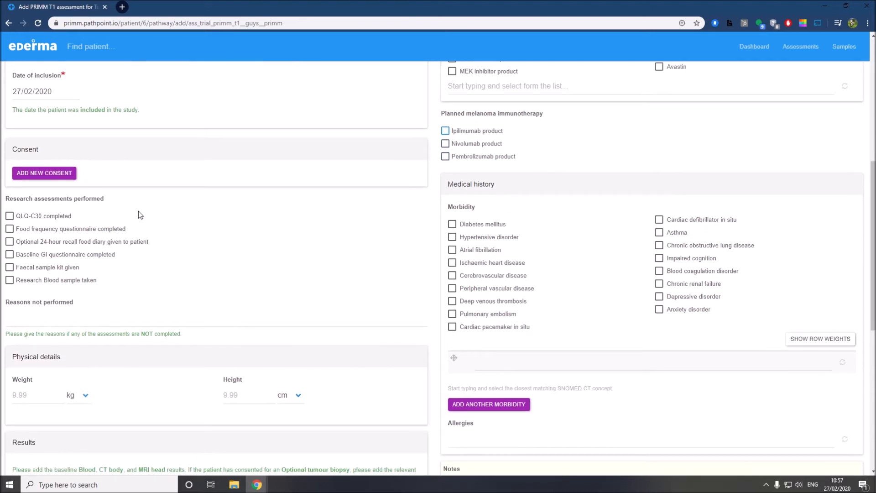
{"action": "scroll", "coordinate": [135, 215], "scroll_direction": "up", "scroll_amount": 1}
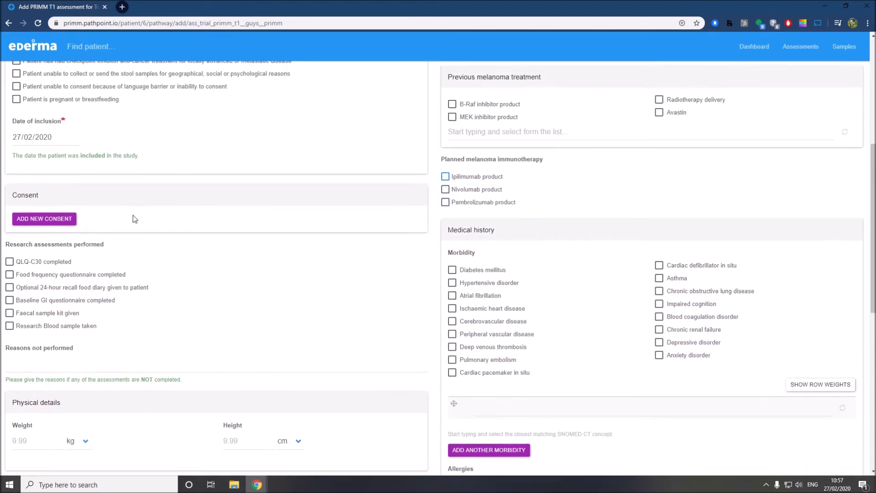
Add a consent record ticked as consented, creating a pending PRIMM consent entry
{"action": "left_click", "coordinate": [60, 219]}
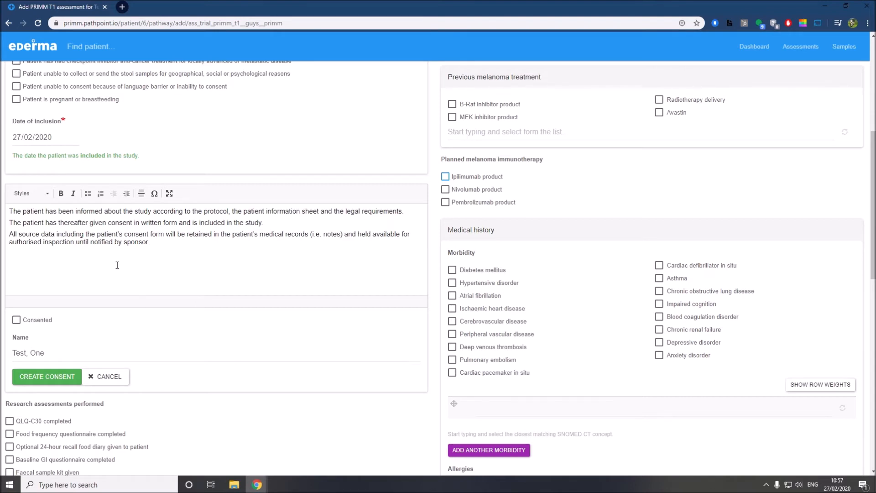
{"action": "left_click", "coordinate": [30, 321]}
{"action": "scroll", "coordinate": [153, 330], "scroll_direction": "down", "scroll_amount": 1}
{"action": "left_click", "coordinate": [43, 331]}
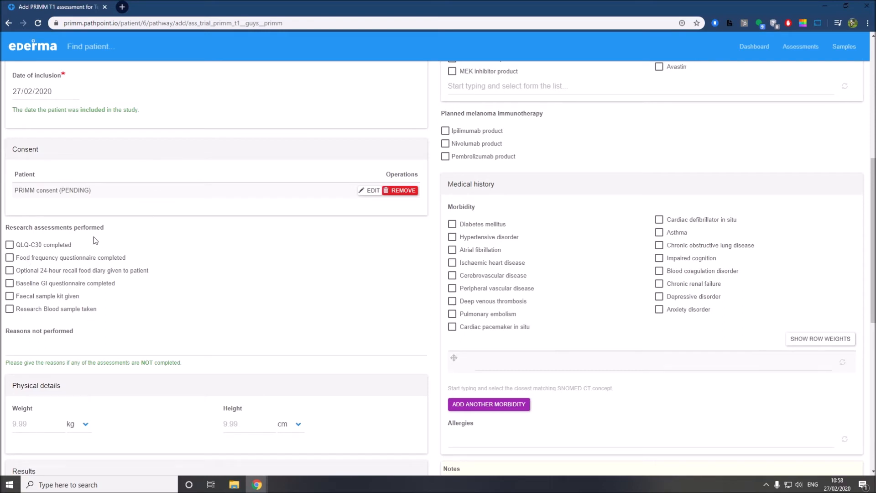
Mark QLQ-C30, the food frequency questionnaire and the faecal sample kit as completed
{"action": "scroll", "coordinate": [88, 251], "scroll_direction": "down", "scroll_amount": 1}
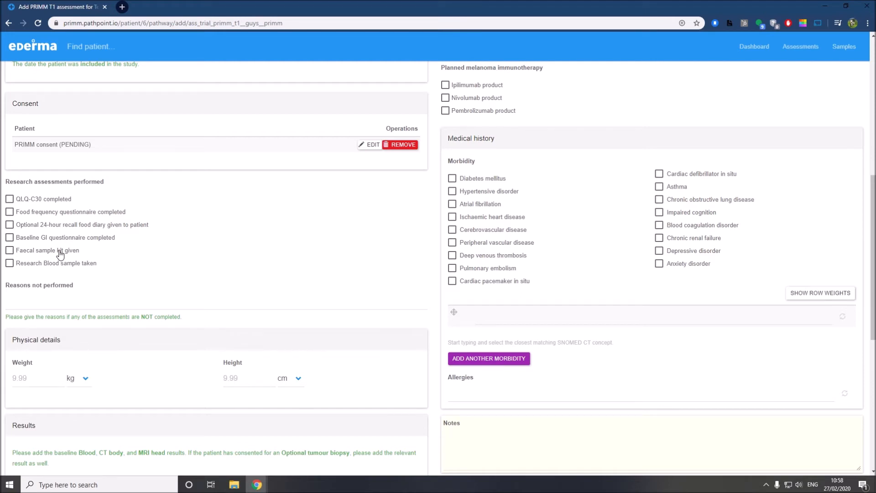
{"action": "left_click", "coordinate": [44, 202]}
{"action": "left_click", "coordinate": [46, 212]}
{"action": "left_click", "coordinate": [47, 251]}
Record diabetes, hypertensive disorder and deep vein thrombosis of lower limb as morbidities
{"action": "scroll", "coordinate": [105, 233], "scroll_direction": "up", "scroll_amount": 1}
{"action": "scroll", "coordinate": [104, 231], "scroll_direction": "up", "scroll_amount": 1}
{"action": "scroll", "coordinate": [405, 278], "scroll_direction": "down", "scroll_amount": 1}
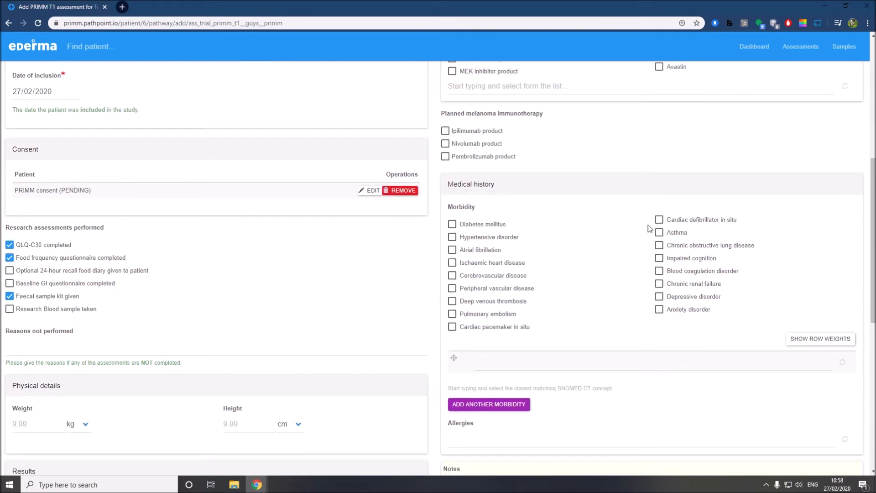
{"action": "left_click", "coordinate": [498, 229]}
{"action": "left_click", "coordinate": [497, 239]}
{"action": "left_click", "coordinate": [515, 357]}
{"action": "type", "text": "dvt"}
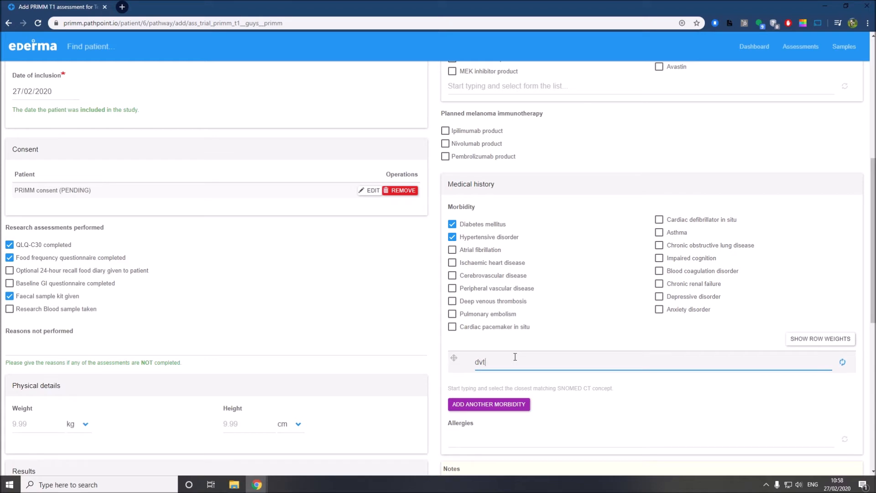
{"action": "scroll", "coordinate": [548, 365], "scroll_direction": "down", "scroll_amount": 1}
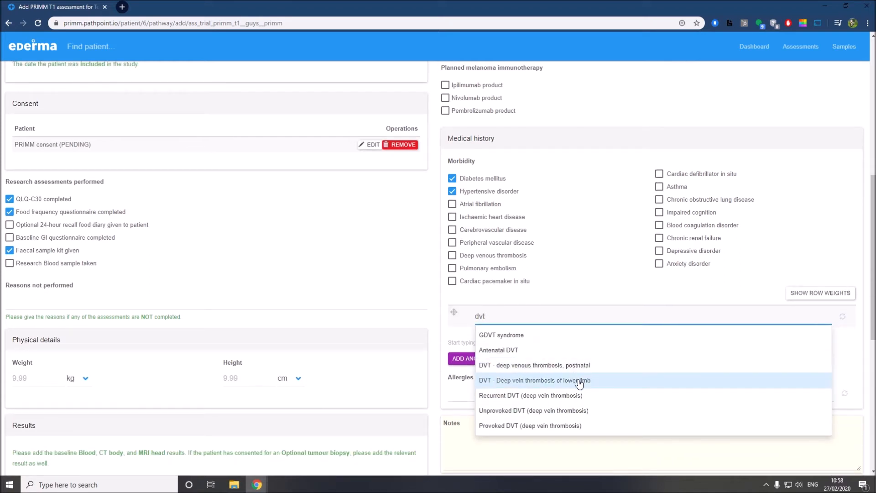
{"action": "left_click", "coordinate": [579, 382]}
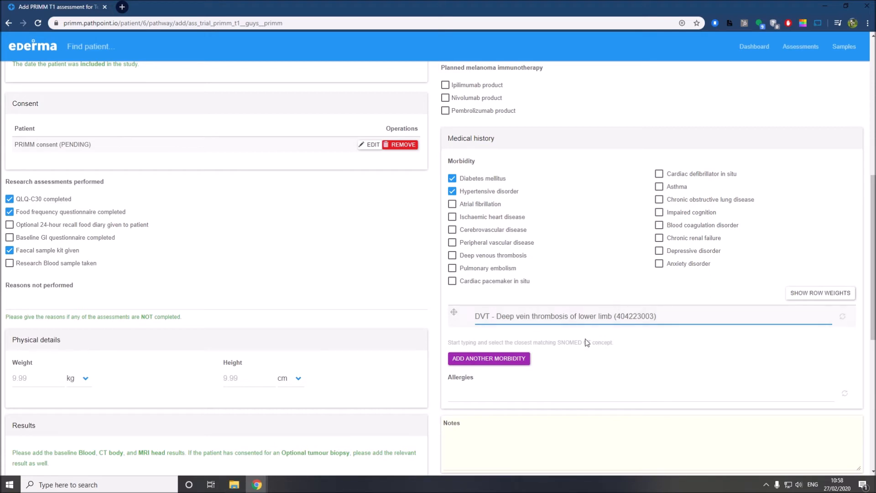
{"action": "scroll", "coordinate": [589, 342], "scroll_direction": "down", "scroll_amount": 2}
{"action": "left_click", "coordinate": [481, 304]}
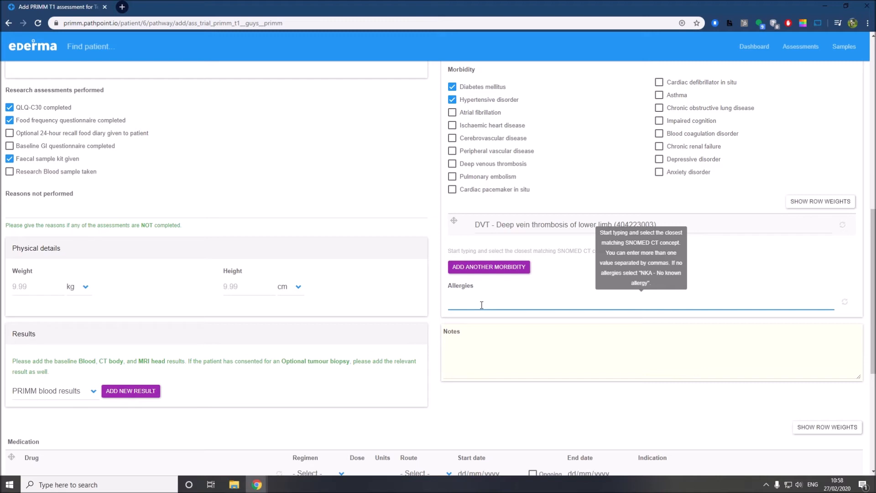
Record an allergy to peanuts, weight 100 kg and height 170 cm
{"action": "type", "text": "peanut"}
{"action": "left_click", "coordinate": [482, 320]}
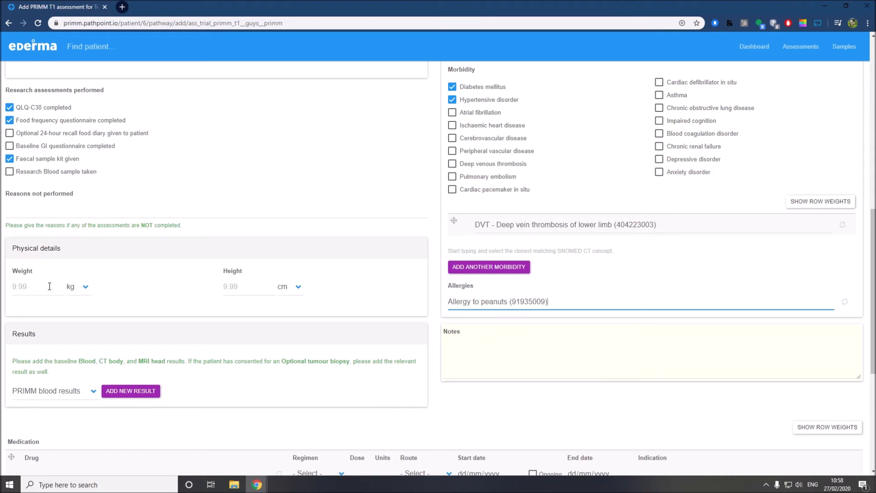
{"action": "left_click", "coordinate": [85, 293]}
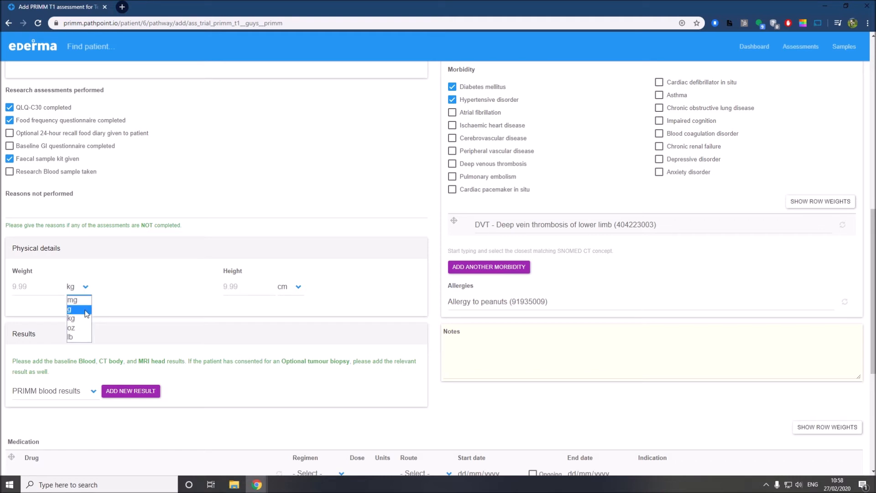
{"action": "left_click", "coordinate": [85, 319]}
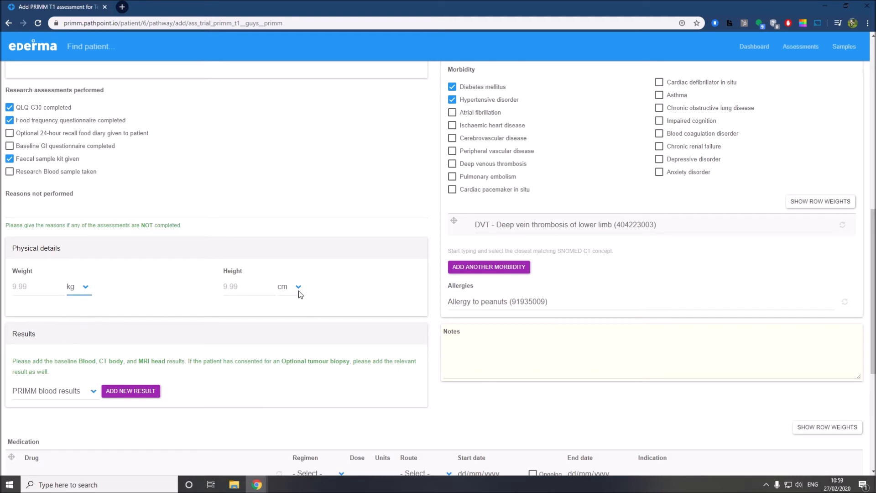
{"action": "left_click", "coordinate": [61, 285]}
{"action": "type", "text": "100"}
{"action": "left_click", "coordinate": [233, 287]}
{"action": "type", "text": "170"}
{"action": "left_click", "coordinate": [270, 311]}
Start a note, look over the form, and bring up the result types list
{"action": "left_click", "coordinate": [532, 355]}
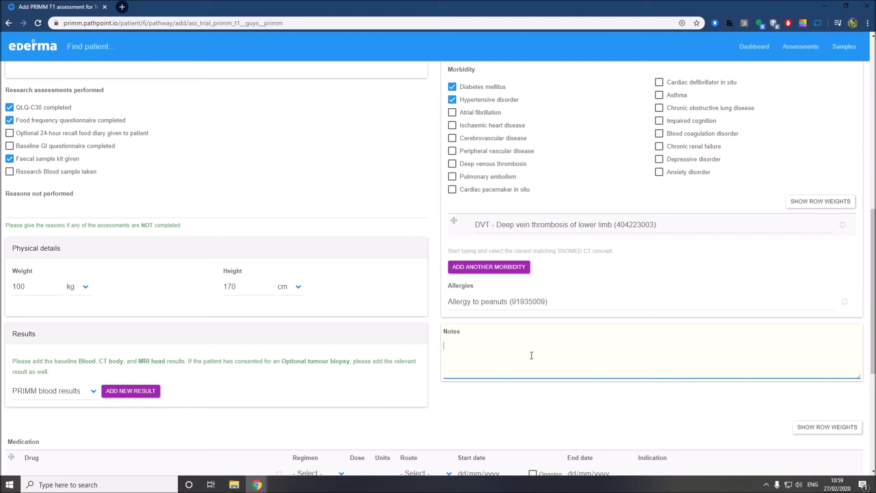
{"action": "scroll", "coordinate": [519, 329], "scroll_direction": "up", "scroll_amount": 7}
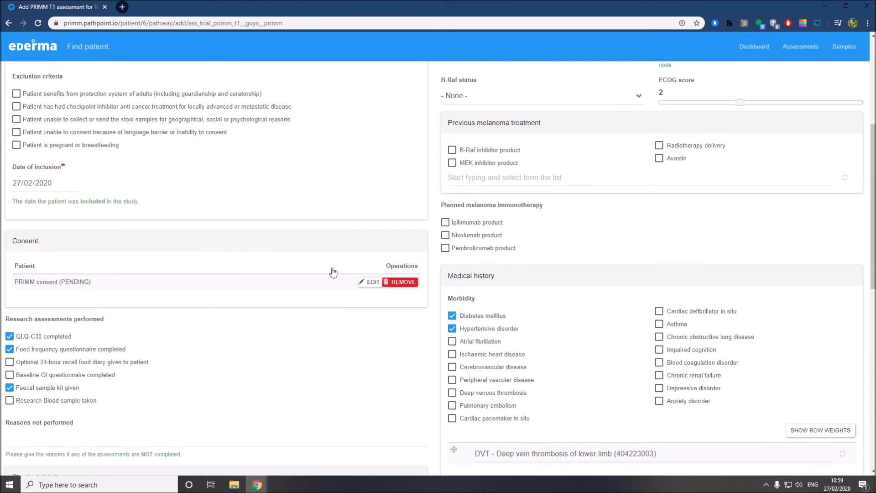
{"action": "scroll", "coordinate": [279, 225], "scroll_direction": "down", "scroll_amount": 5}
{"action": "scroll", "coordinate": [280, 225], "scroll_direction": "down", "scroll_amount": 7}
{"action": "scroll", "coordinate": [200, 244], "scroll_direction": "up", "scroll_amount": 1}
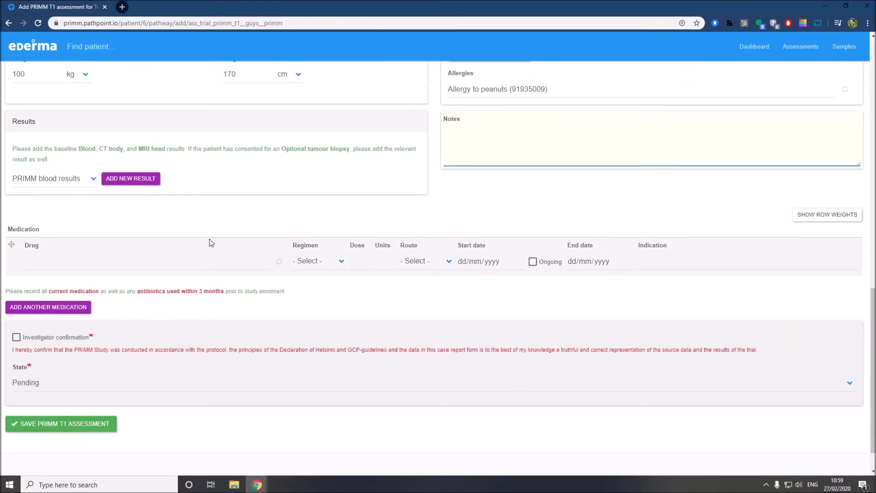
{"action": "scroll", "coordinate": [201, 248], "scroll_direction": "up", "scroll_amount": 1}
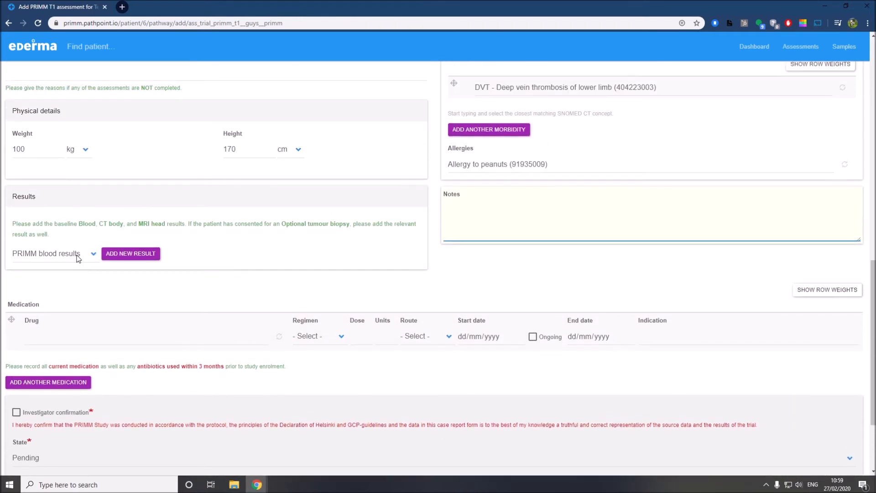
{"action": "left_click", "coordinate": [79, 258]}
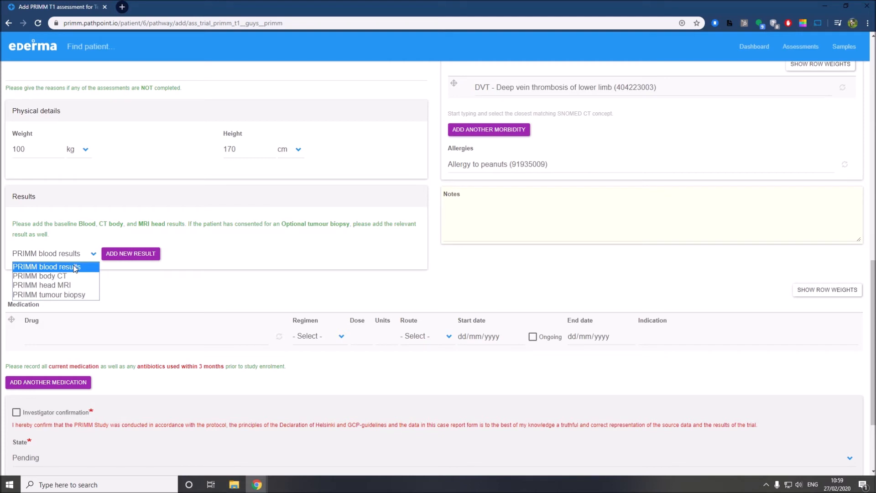
Save a PRIMM blood results record with neutrophils 3.2, LDH 2.1 and lymphocytes 3.5
{"action": "left_click", "coordinate": [75, 268]}
{"action": "left_click", "coordinate": [134, 253]}
{"action": "left_click", "coordinate": [37, 249]}
{"action": "type", "text": "3.2"}
{"action": "left_click", "coordinate": [248, 213]}
{"action": "type", "text": "2.1"}
{"action": "left_click", "coordinate": [259, 254]}
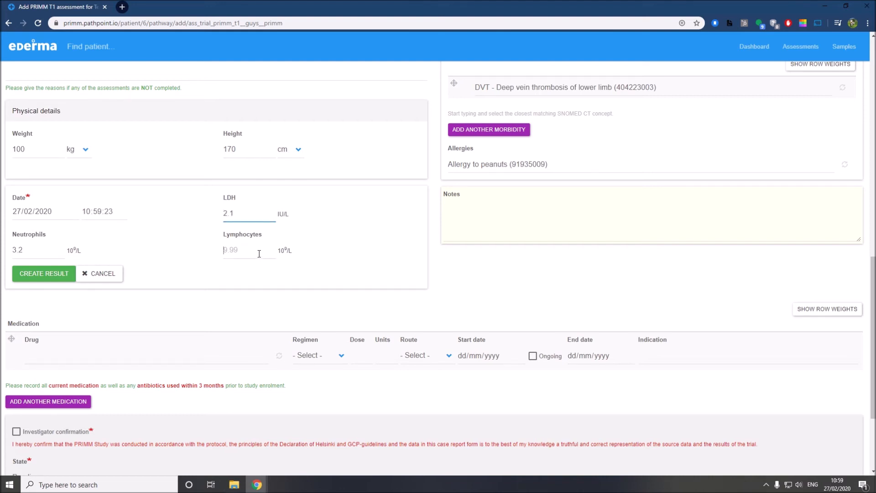
{"action": "type", "text": "3.50"}
{"action": "key", "text": "BackSpace"}
{"action": "left_click", "coordinate": [38, 275]}
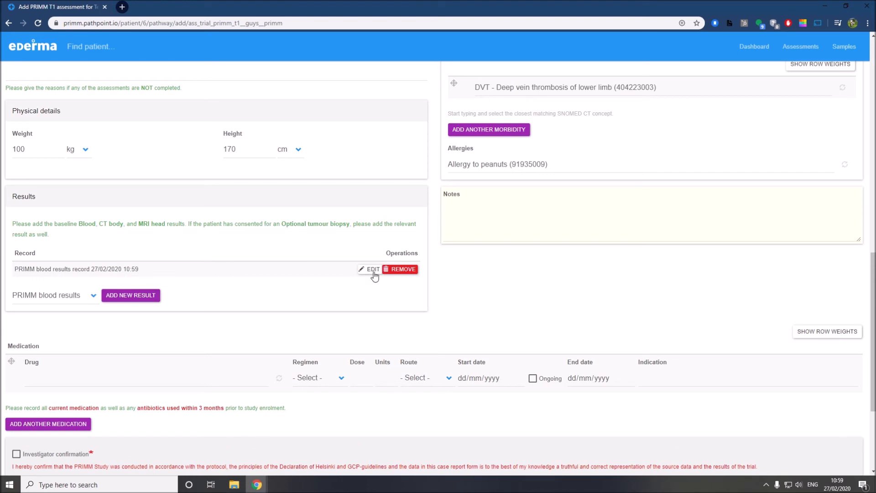
Begin a body CT result, then cancel it without saving
{"action": "left_click", "coordinate": [90, 296]}
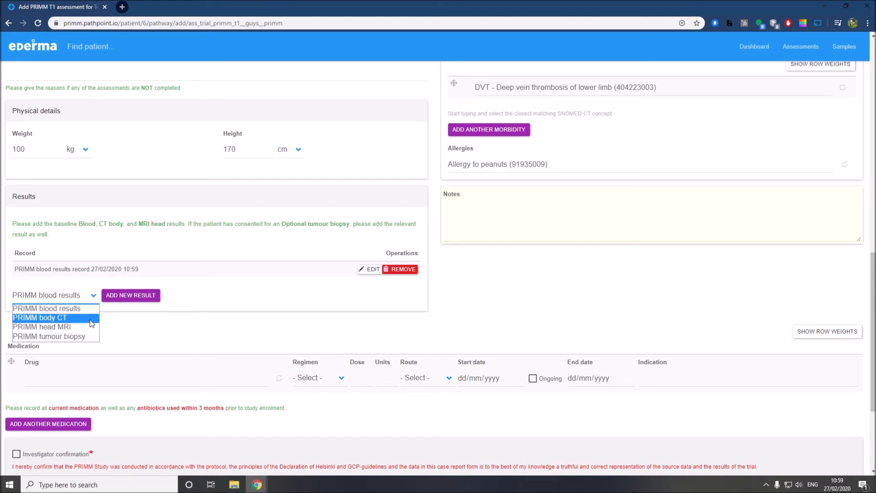
{"action": "left_click", "coordinate": [92, 322]}
{"action": "left_click", "coordinate": [120, 297]}
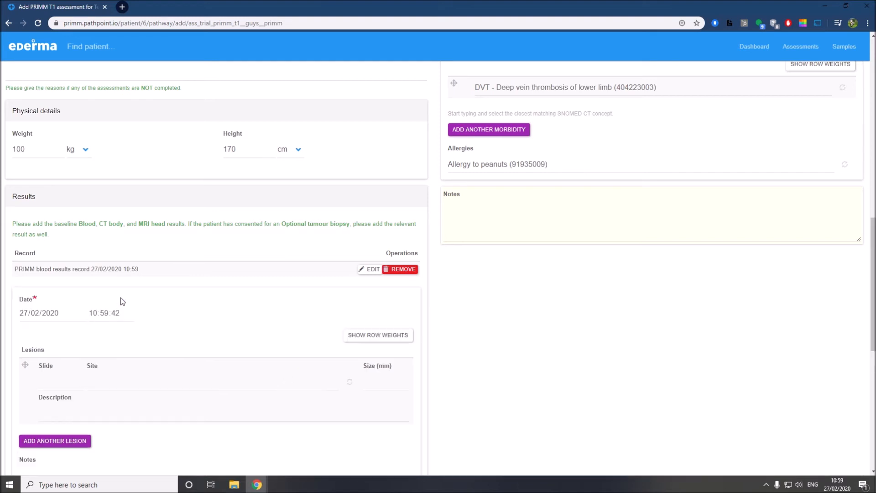
{"action": "scroll", "coordinate": [127, 296], "scroll_direction": "down", "scroll_amount": 1}
{"action": "left_click", "coordinate": [47, 339]}
{"action": "left_click", "coordinate": [277, 336]}
{"action": "left_click", "coordinate": [381, 336]}
{"action": "scroll", "coordinate": [342, 345], "scroll_direction": "down", "scroll_amount": 1}
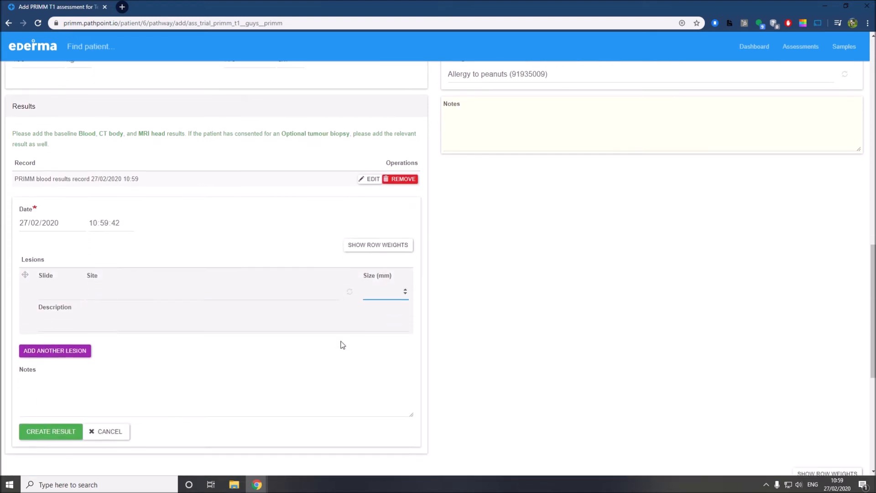
{"action": "scroll", "coordinate": [342, 345], "scroll_direction": "down", "scroll_amount": 2}
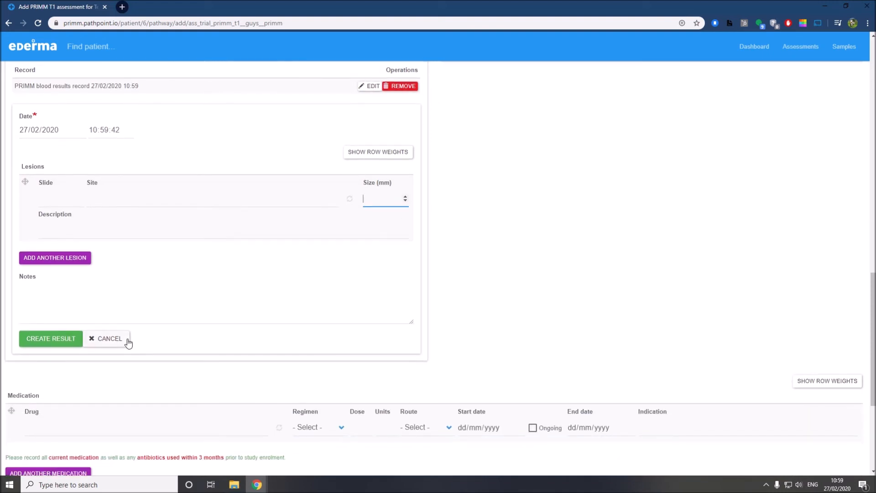
{"action": "left_click", "coordinate": [114, 339]}
{"action": "scroll", "coordinate": [148, 289], "scroll_direction": "up", "scroll_amount": 2}
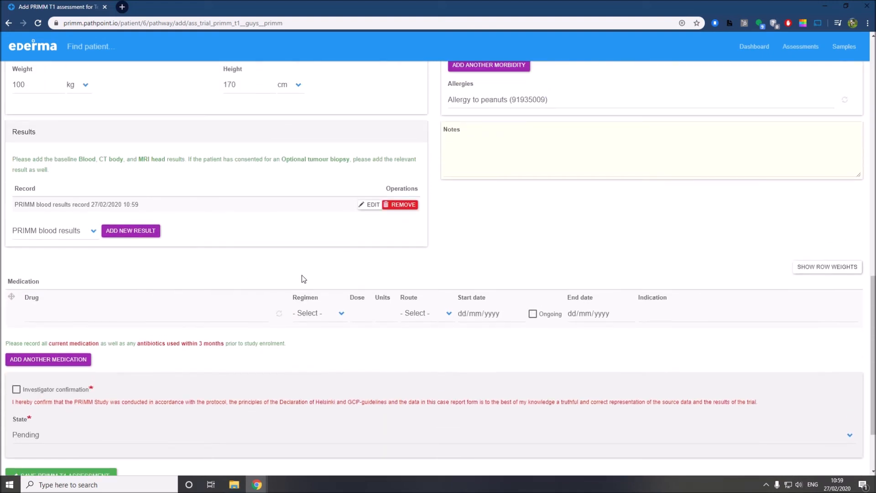
Add paracetamol 1g twice a day orally, starting 01/02/2020 and ongoing
{"action": "left_click", "coordinate": [124, 310]}
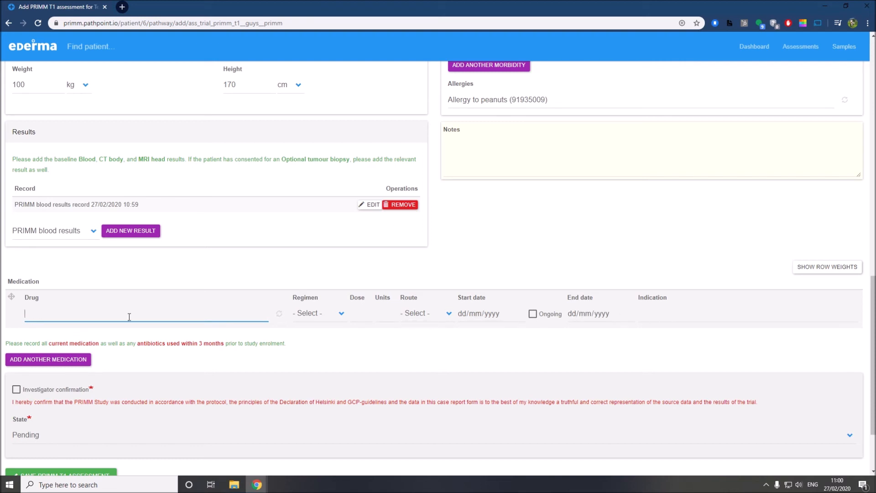
{"action": "type", "text": "parace"}
{"action": "left_click", "coordinate": [105, 332]}
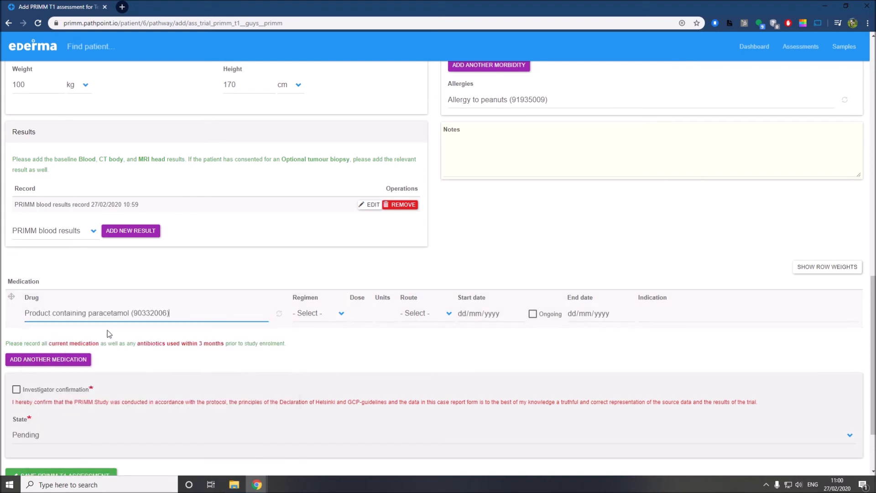
{"action": "left_click", "coordinate": [329, 314]}
{"action": "left_click", "coordinate": [319, 345]}
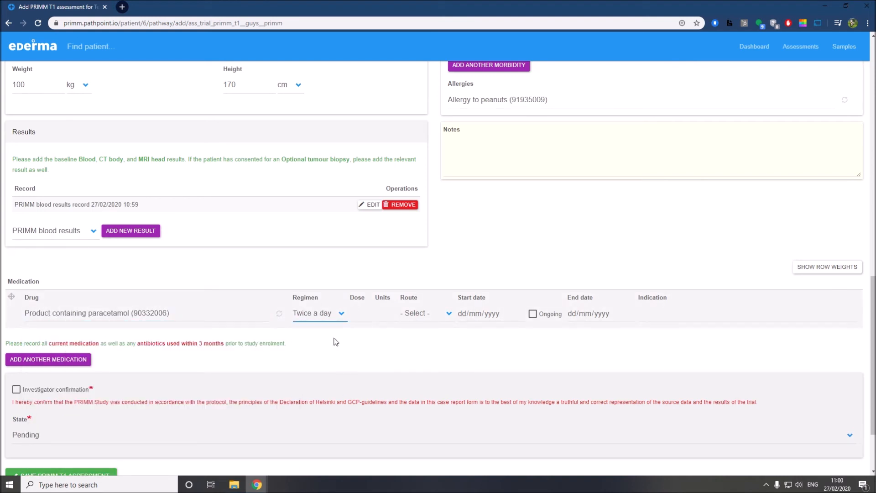
{"action": "left_click", "coordinate": [373, 317]}
{"action": "type", "text": "1g"}
{"action": "left_click", "coordinate": [429, 313]}
{"action": "left_click", "coordinate": [428, 336]}
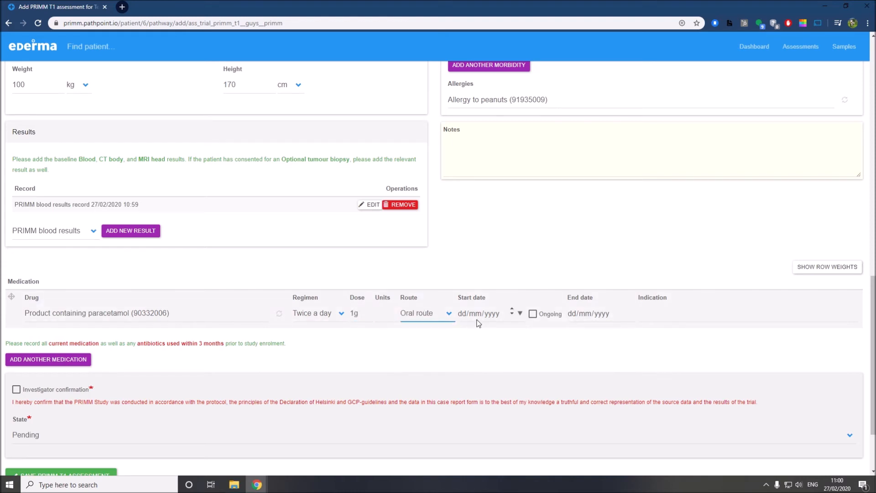
{"action": "left_click", "coordinate": [520, 313]}
{"action": "left_click", "coordinate": [549, 359]}
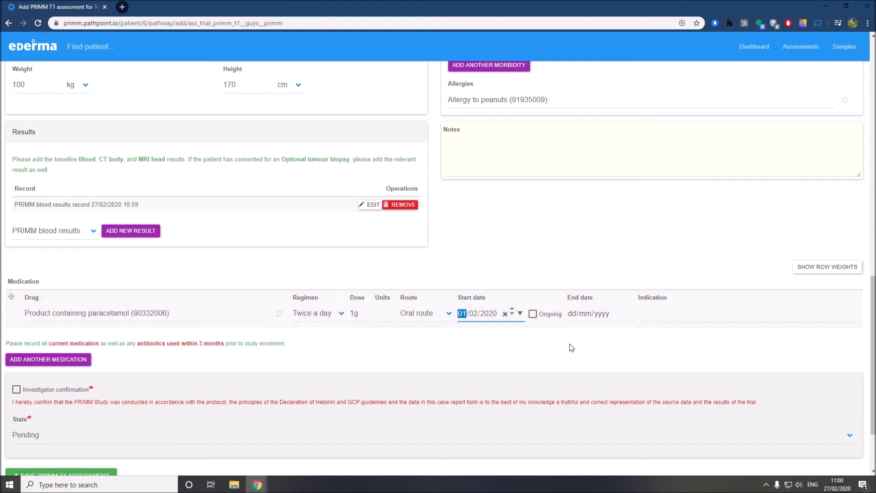
{"action": "left_click", "coordinate": [532, 314]}
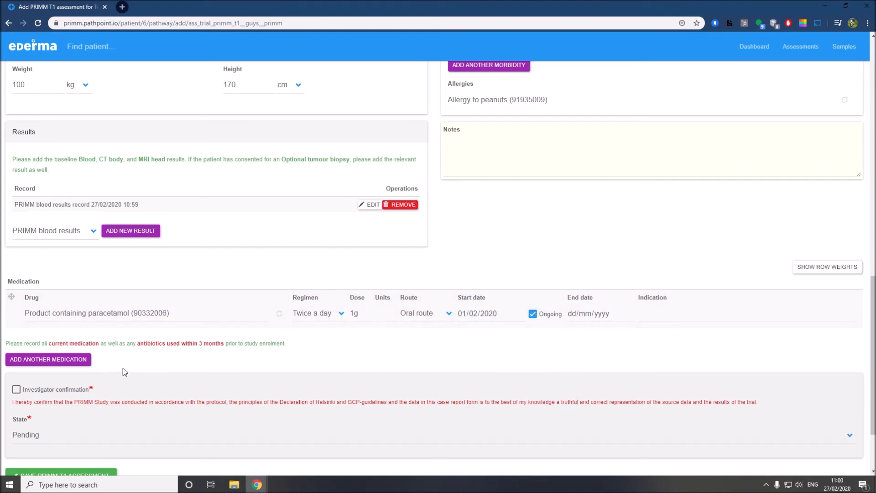
Add a second medication, Simvastatin product (96304005), found by searching 'statin'
{"action": "left_click", "coordinate": [57, 361]}
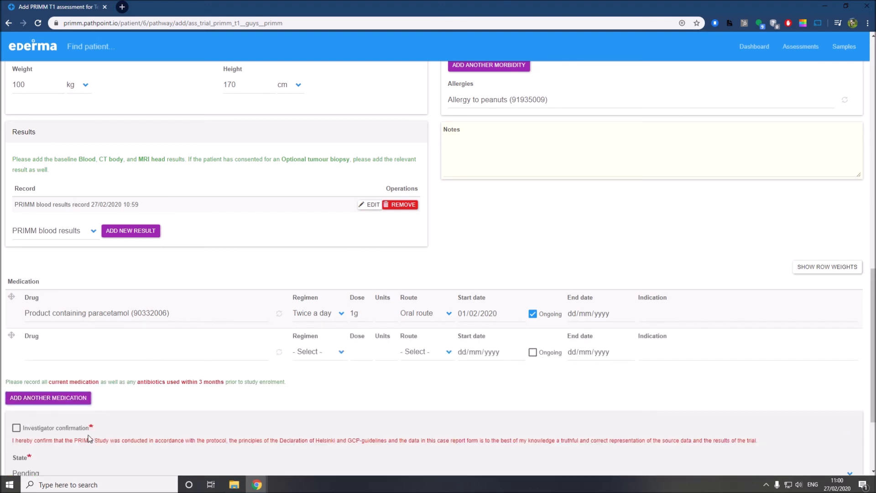
{"action": "left_click", "coordinate": [88, 354]}
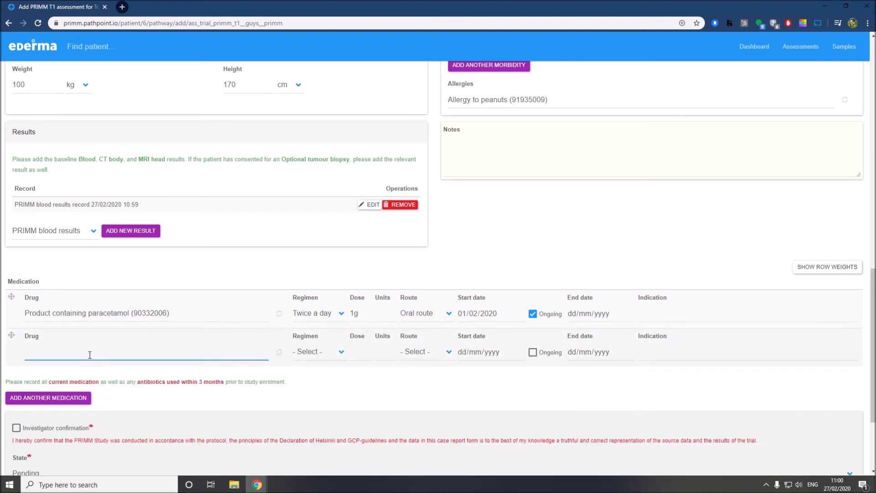
{"action": "type", "text": "statin"}
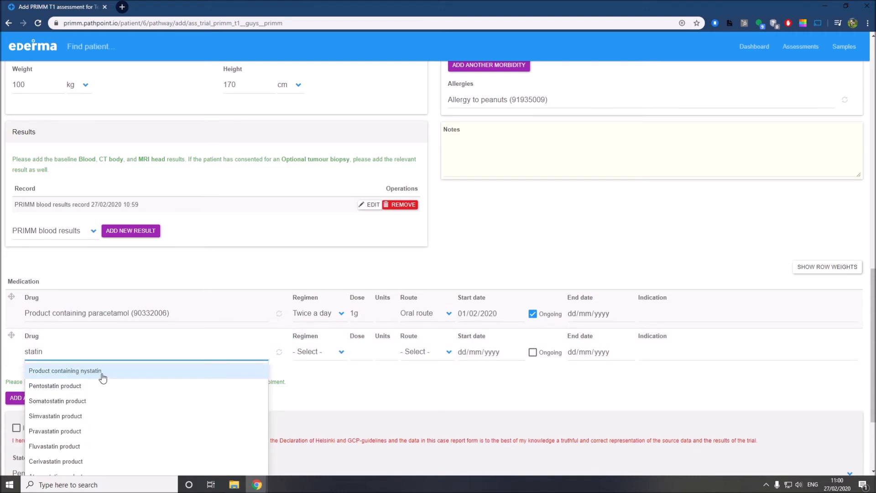
{"action": "left_click", "coordinate": [100, 414]}
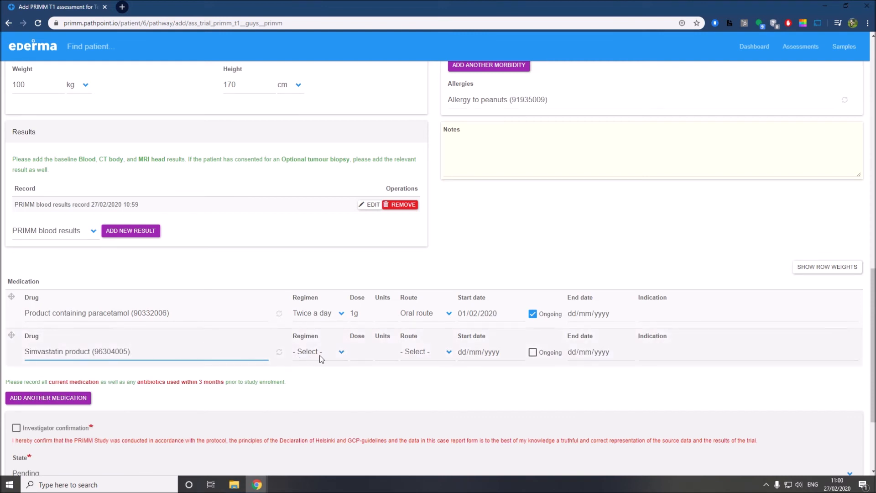
{"action": "scroll", "coordinate": [536, 335], "scroll_direction": "down", "scroll_amount": 2}
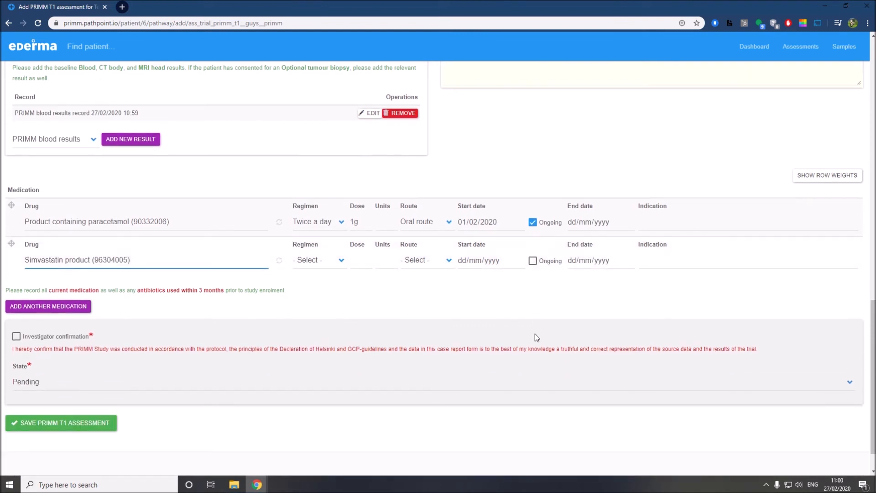
{"action": "scroll", "coordinate": [546, 333], "scroll_direction": "down", "scroll_amount": 1}
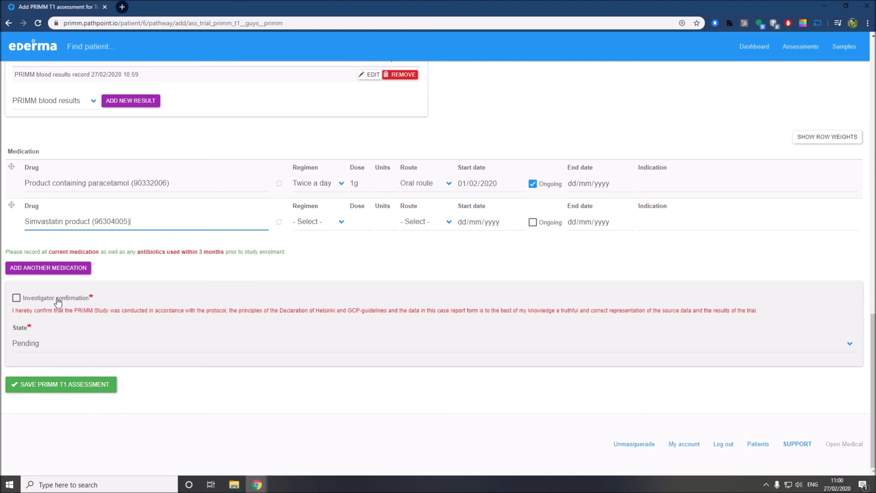
Tick the Investigator confirmation box and try the state options, briefly selecting Completed
{"action": "left_click", "coordinate": [58, 301]}
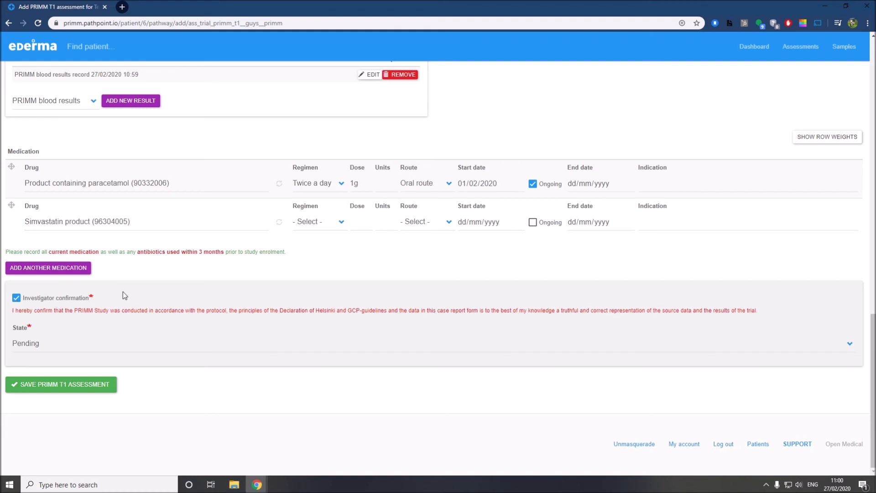
{"action": "left_click", "coordinate": [61, 345]}
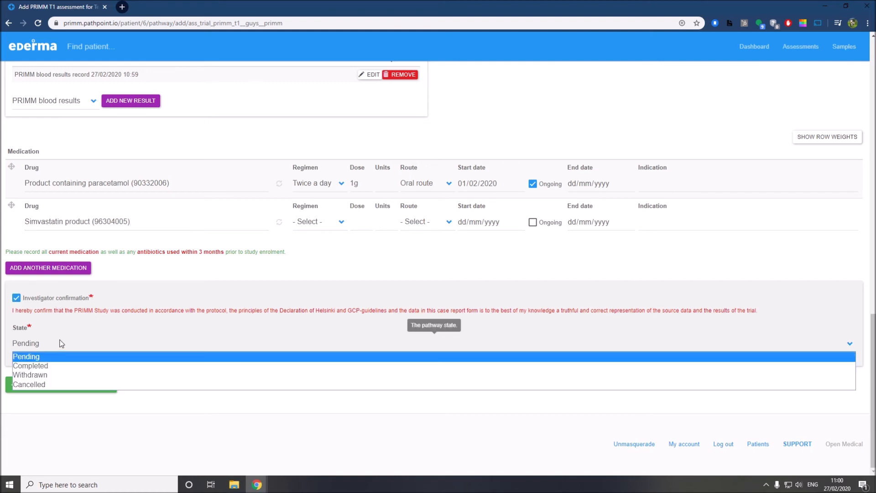
{"action": "left_click", "coordinate": [61, 358]}
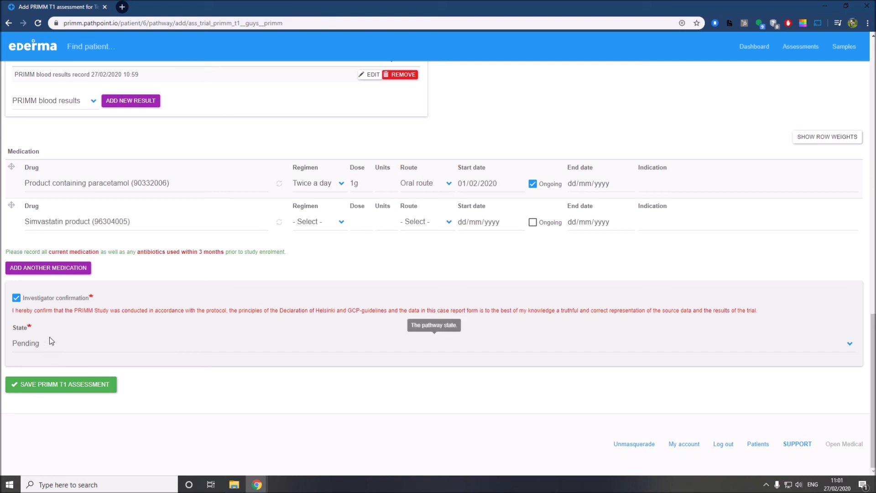
{"action": "left_click", "coordinate": [53, 347]}
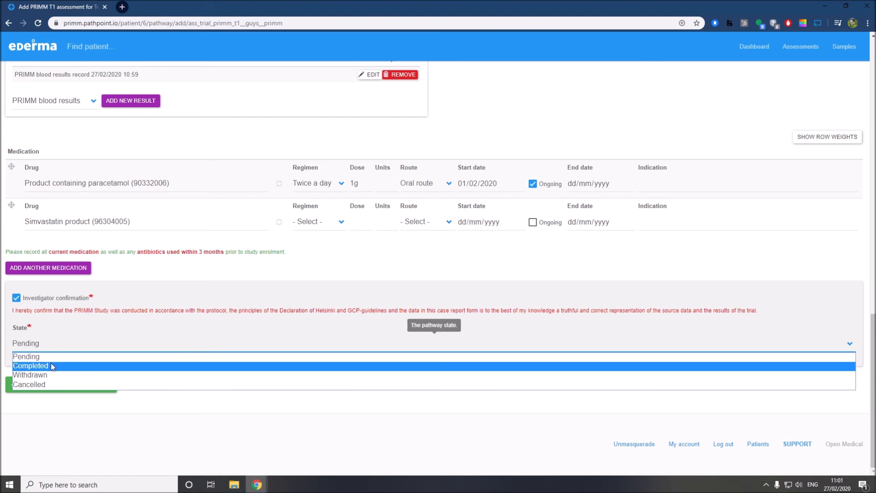
{"action": "left_click", "coordinate": [53, 366]}
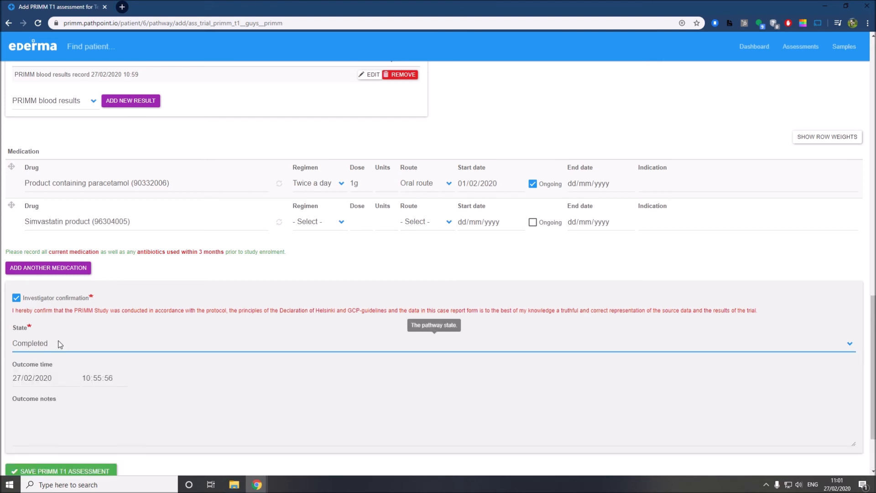
{"action": "left_click", "coordinate": [60, 344]}
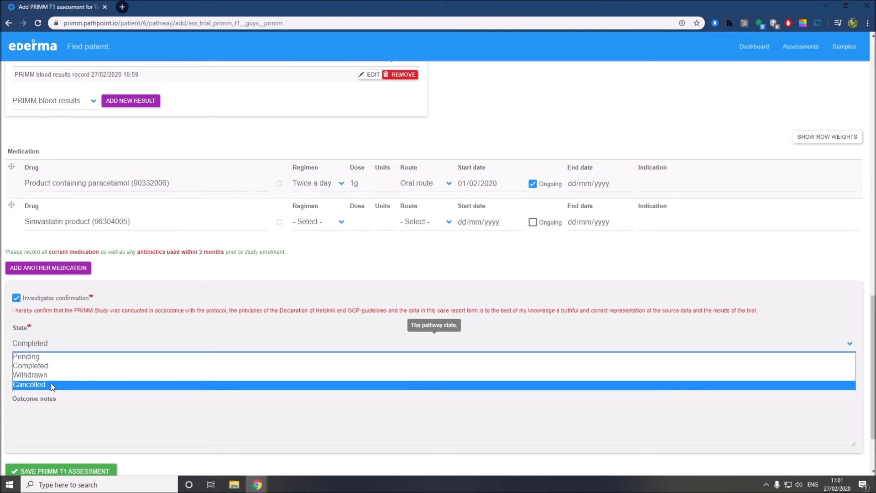
Set the assessment state back to Pending and save the PRIMM T1 assessment
{"action": "scroll", "coordinate": [170, 309], "scroll_direction": "up", "scroll_amount": 10}
{"action": "scroll", "coordinate": [158, 312], "scroll_direction": "down", "scroll_amount": 7}
{"action": "scroll", "coordinate": [158, 313], "scroll_direction": "down", "scroll_amount": 5}
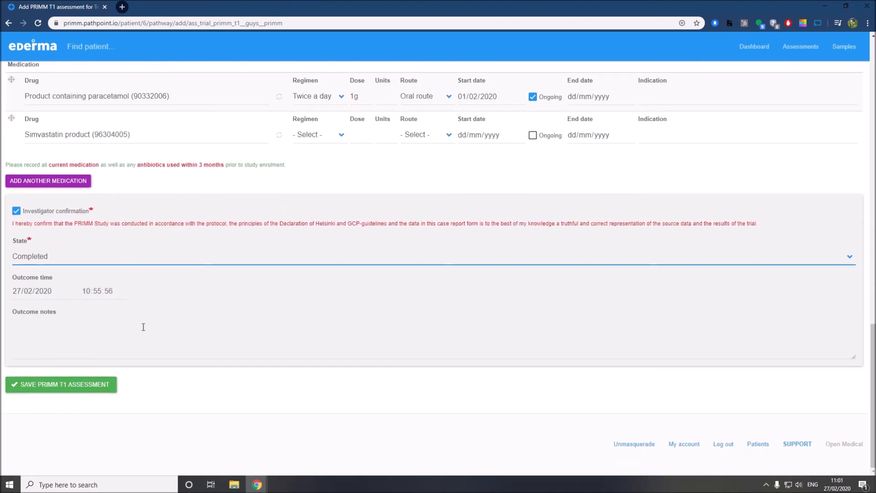
{"action": "left_click", "coordinate": [69, 256]}
{"action": "left_click", "coordinate": [65, 273]}
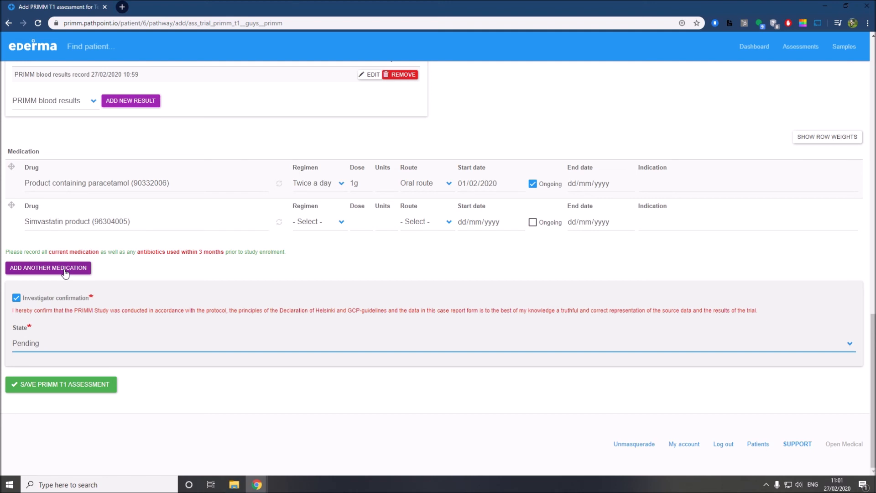
{"action": "left_click", "coordinate": [55, 354]}
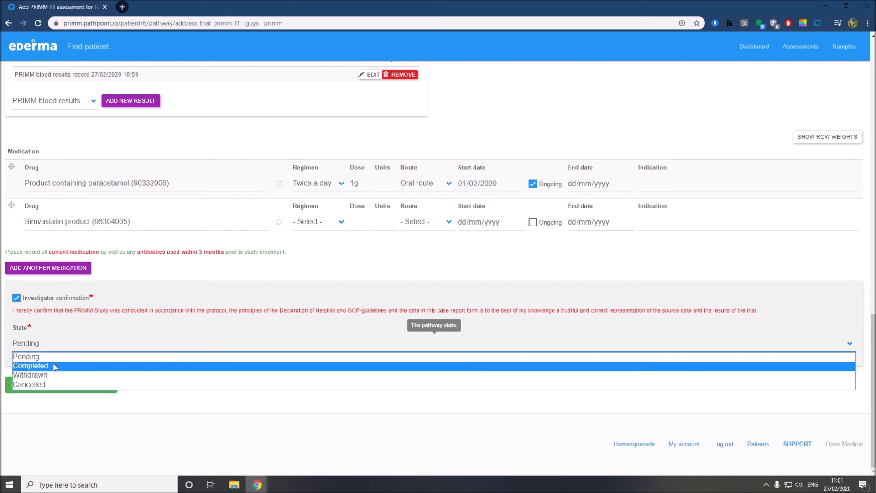
{"action": "left_click", "coordinate": [66, 336]}
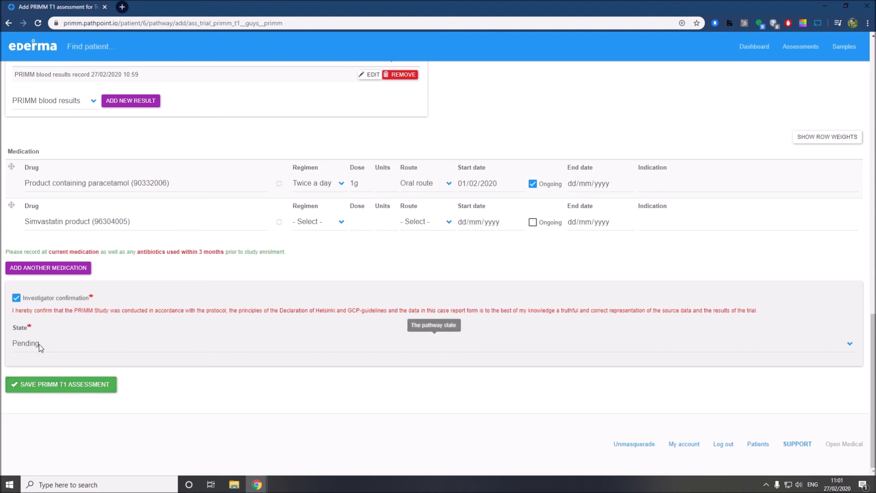
{"action": "left_click", "coordinate": [39, 386]}
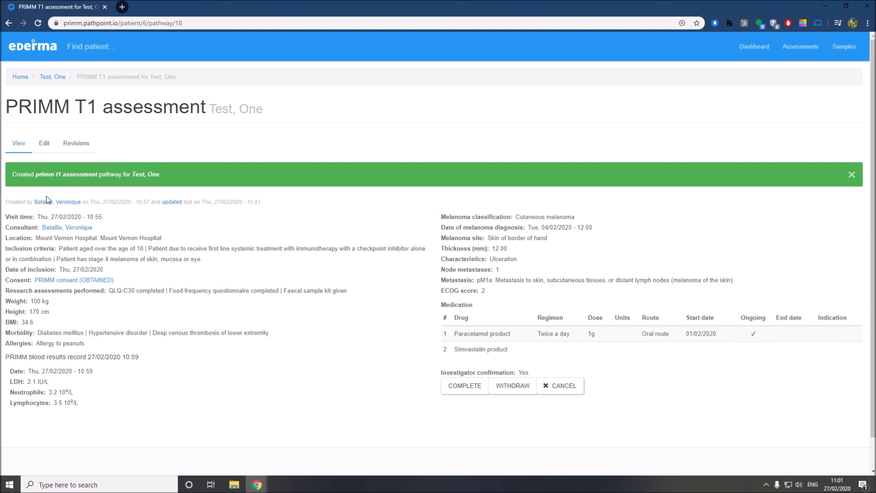
Return via the breadcrumb to the test patient's page, now listing the PRIMM T1 assessment
{"action": "scroll", "coordinate": [49, 204], "scroll_direction": "down", "scroll_amount": 1}
{"action": "scroll", "coordinate": [50, 206], "scroll_direction": "up", "scroll_amount": 1}
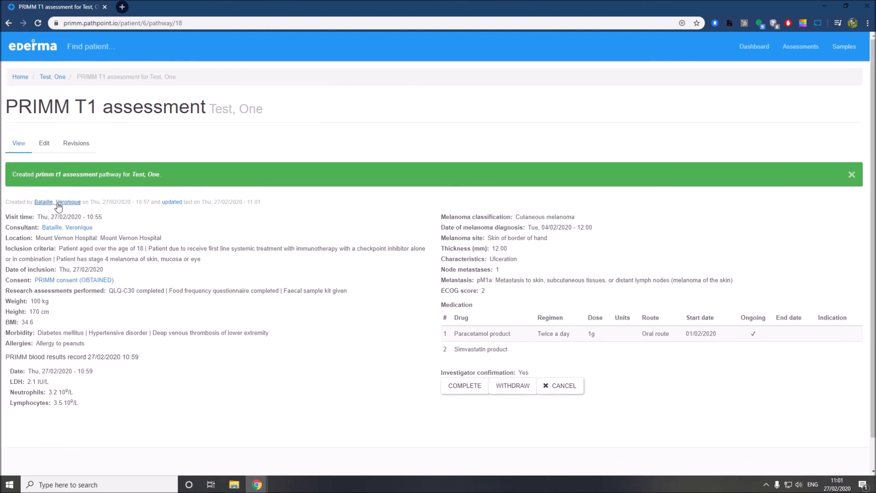
{"action": "left_click", "coordinate": [59, 77]}
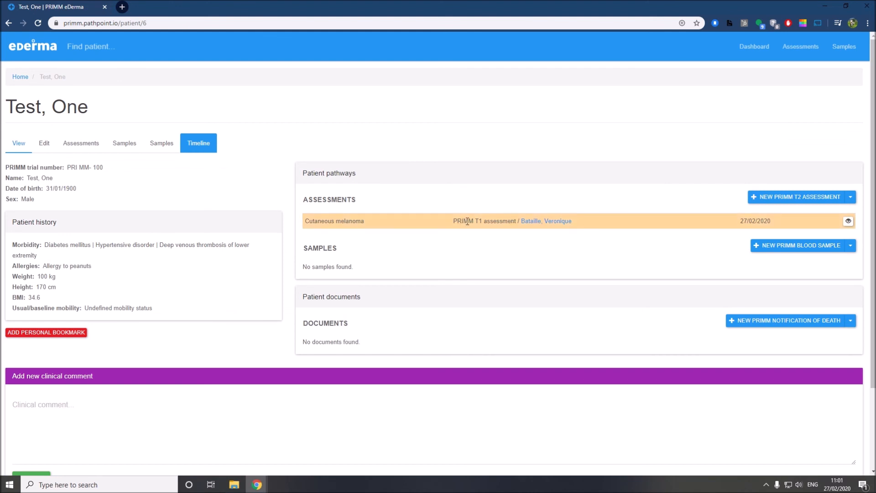
{"action": "left_click", "coordinate": [848, 223]}
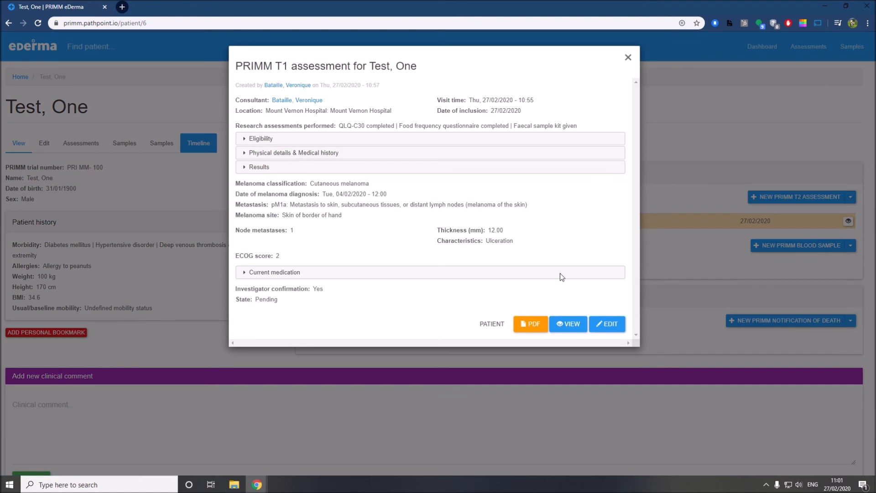
{"action": "left_click", "coordinate": [259, 141]}
{"action": "left_click", "coordinate": [258, 141]}
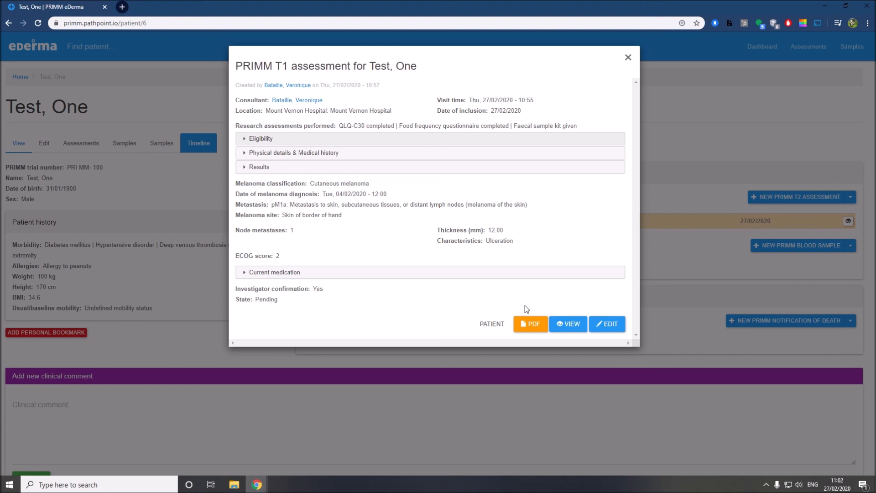
{"action": "left_click", "coordinate": [629, 58]}
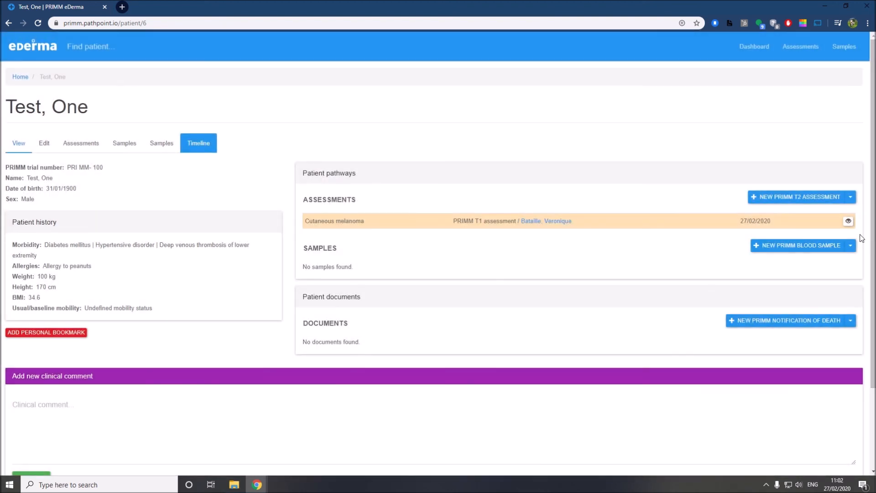
Open the T1 assessment for editing and start a new PRIMM head MRI result
{"action": "left_click", "coordinate": [847, 222]}
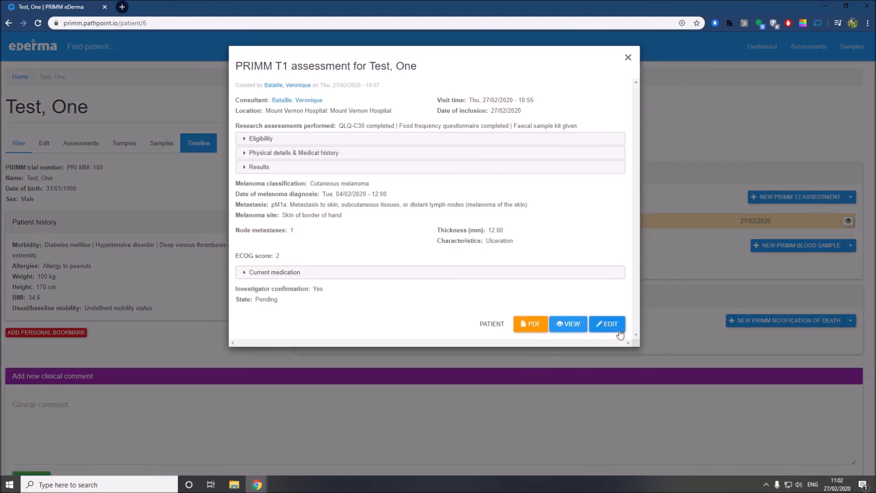
{"action": "left_click", "coordinate": [620, 330]}
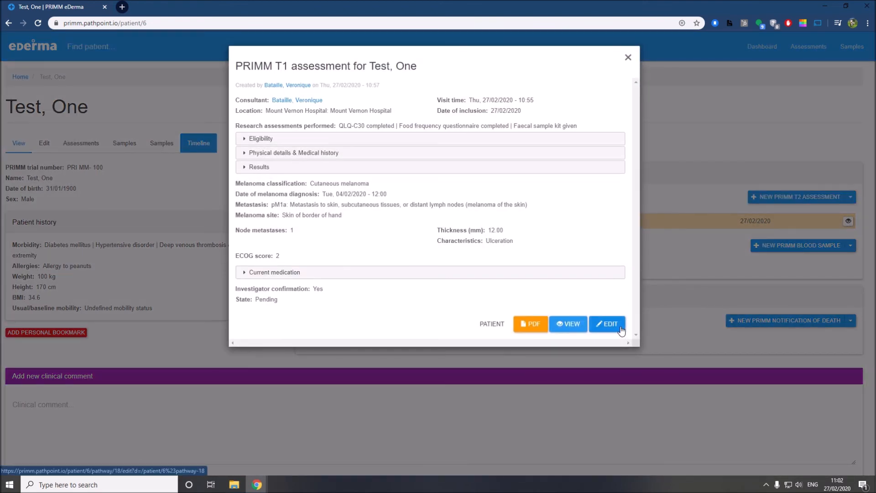
{"action": "scroll", "coordinate": [113, 278], "scroll_direction": "down", "scroll_amount": 15}
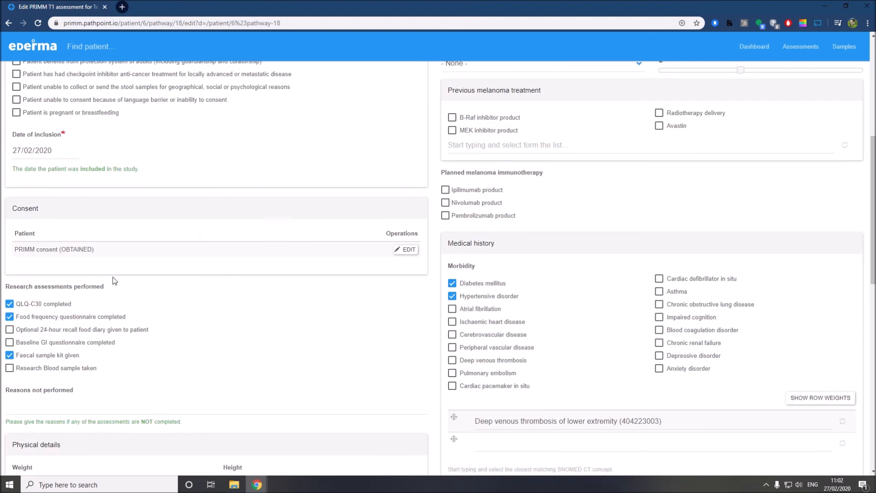
{"action": "left_click", "coordinate": [77, 360]}
{"action": "left_click", "coordinate": [42, 386]}
{"action": "left_click", "coordinate": [118, 355]}
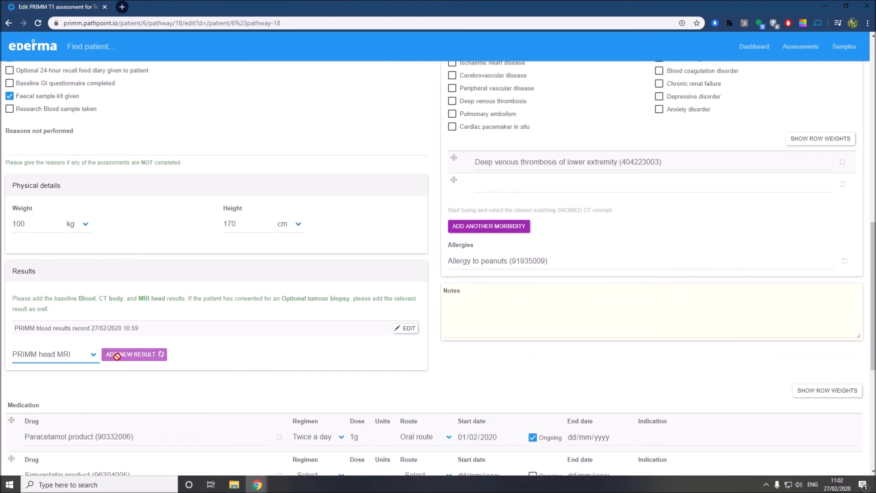
Cancel the new head MRI result and re-save the PRIMM T1 assessment
{"action": "scroll", "coordinate": [151, 327], "scroll_direction": "down", "scroll_amount": 4}
{"action": "scroll", "coordinate": [89, 327], "scroll_direction": "down", "scroll_amount": 5}
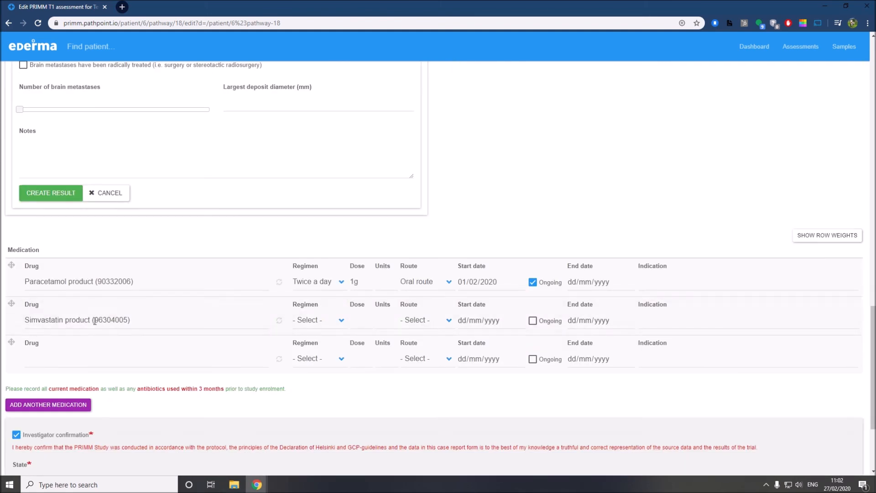
{"action": "left_click", "coordinate": [107, 192]}
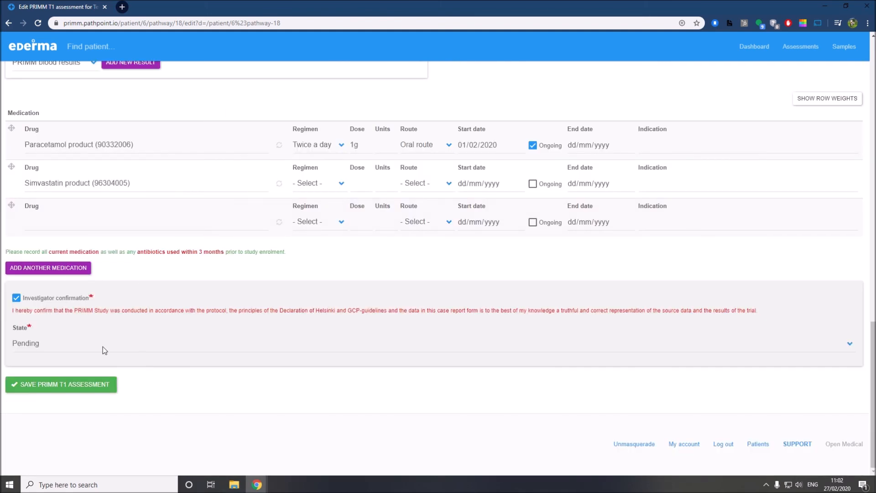
{"action": "left_click", "coordinate": [70, 378]}
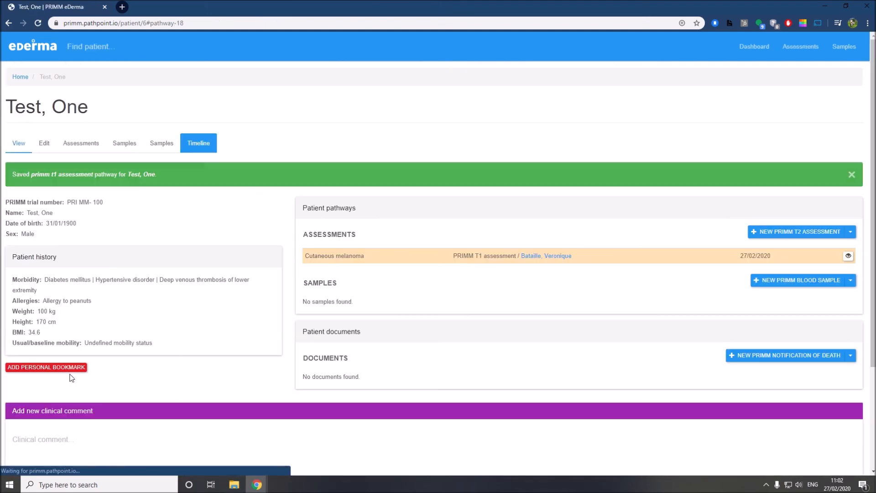
{"action": "scroll", "coordinate": [516, 328], "scroll_direction": "down", "scroll_amount": 2}
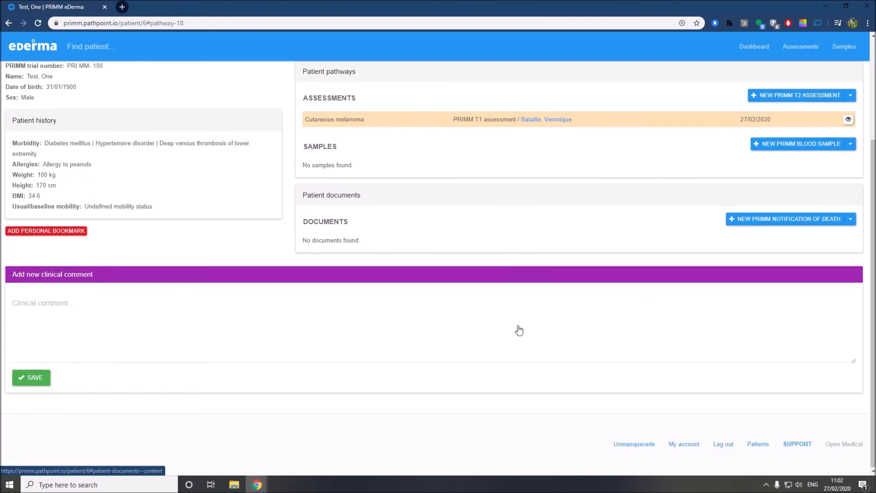
{"action": "scroll", "coordinate": [516, 329], "scroll_direction": "up", "scroll_amount": 2}
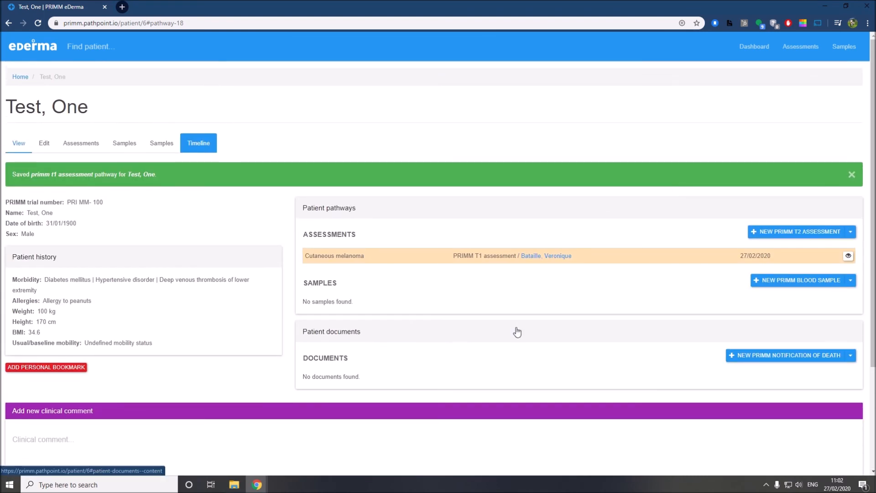